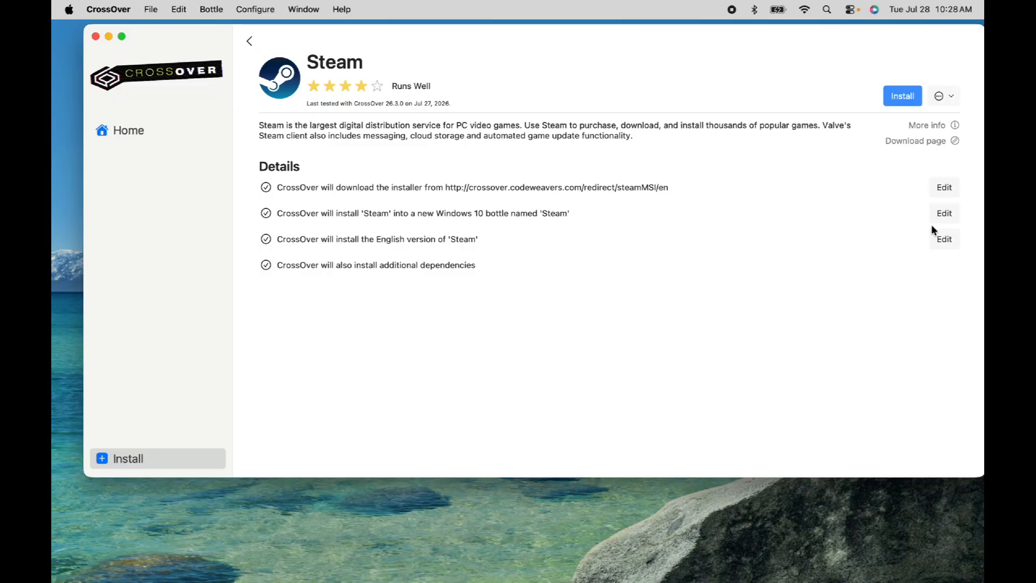
# Change the Steam bottle type to Windows 11 and start installing Steam
pyautogui.click(939, 218)
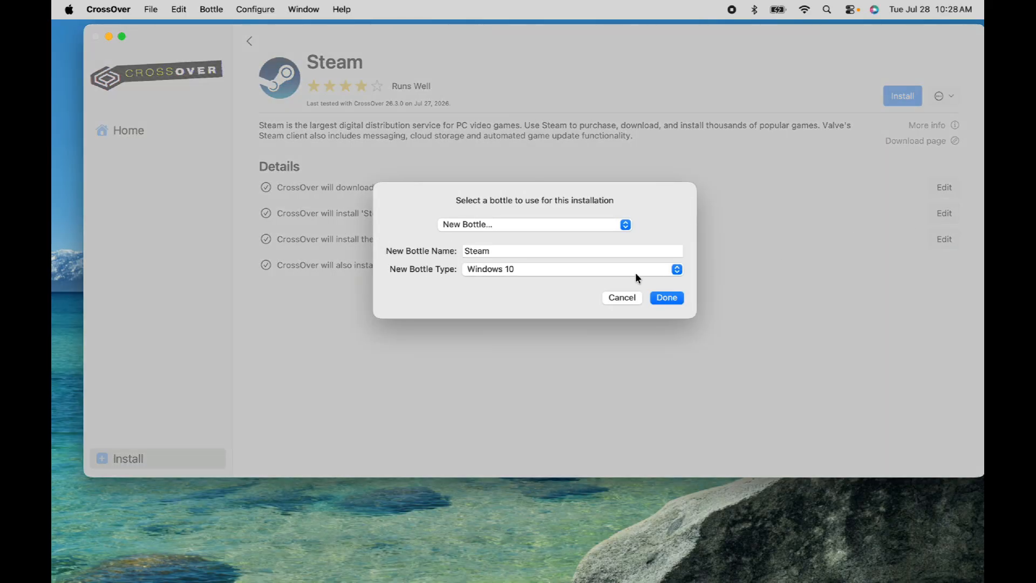
pyautogui.click(676, 270)
pyautogui.click(556, 362)
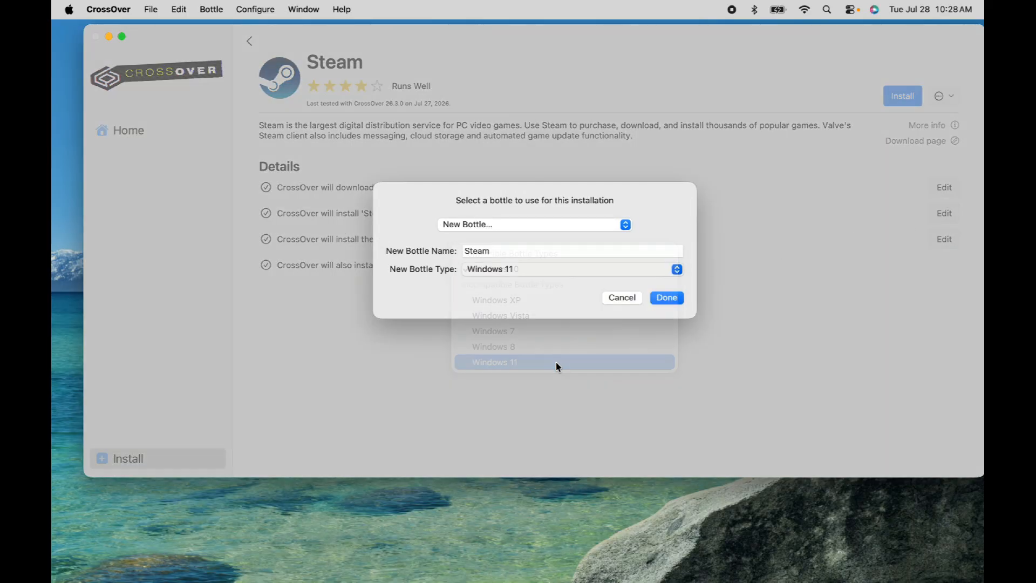
pyautogui.click(668, 322)
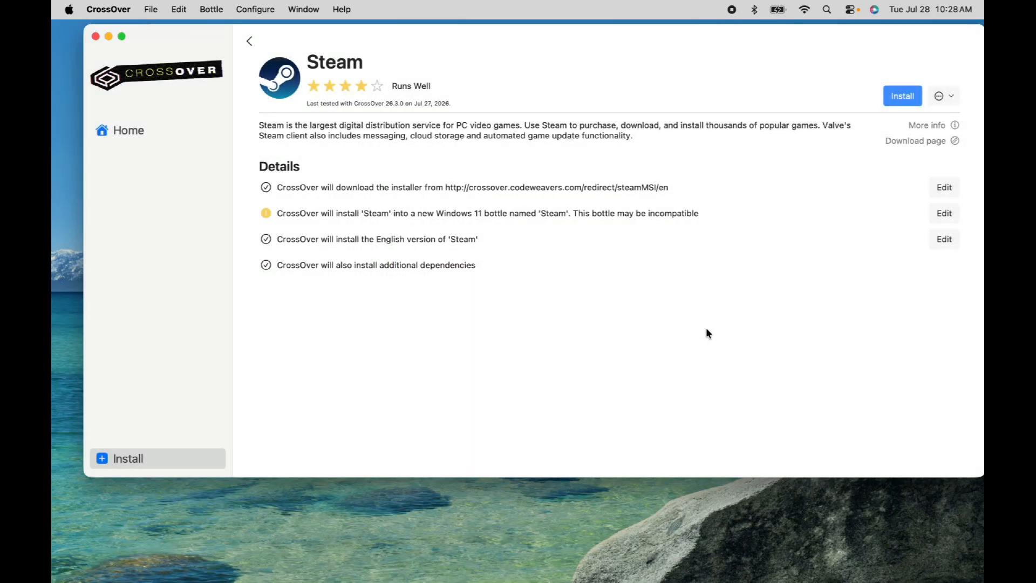
pyautogui.click(903, 96)
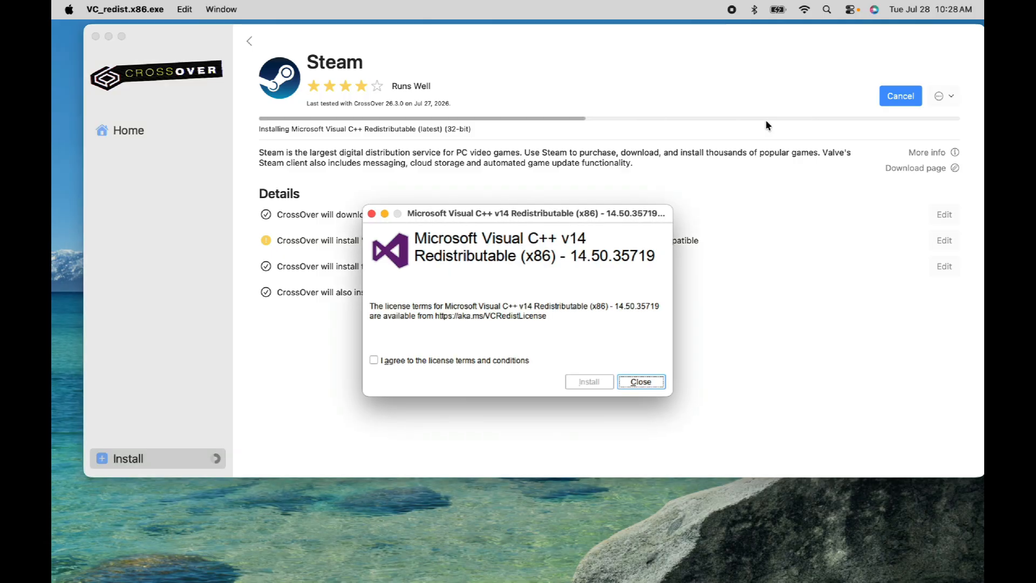
# Accept the license terms to install the 32-bit Visual C++ Redistributable and the Verdana font
pyautogui.click(527, 361)
pyautogui.click(593, 382)
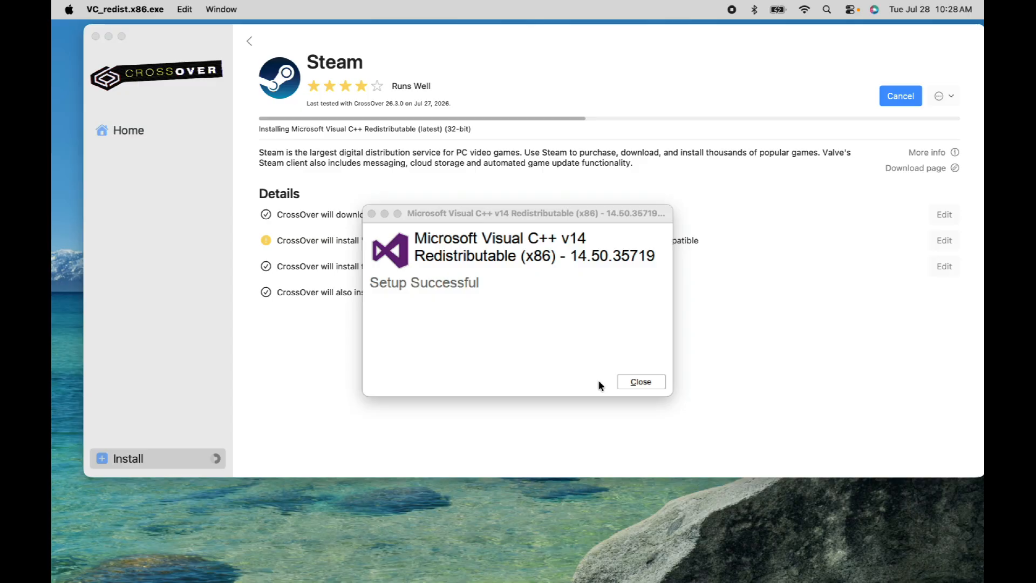
pyautogui.click(642, 382)
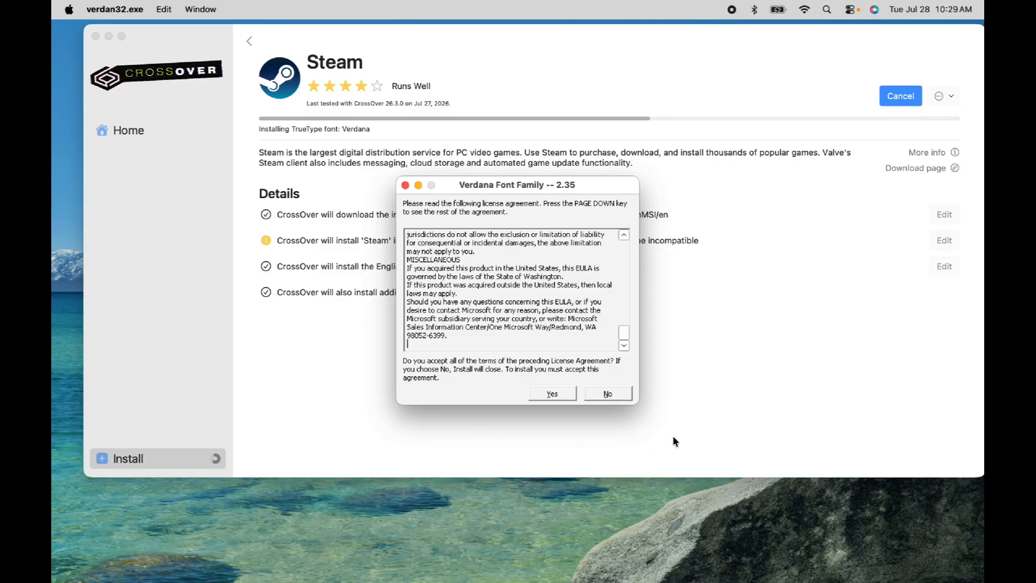
pyautogui.click(551, 394)
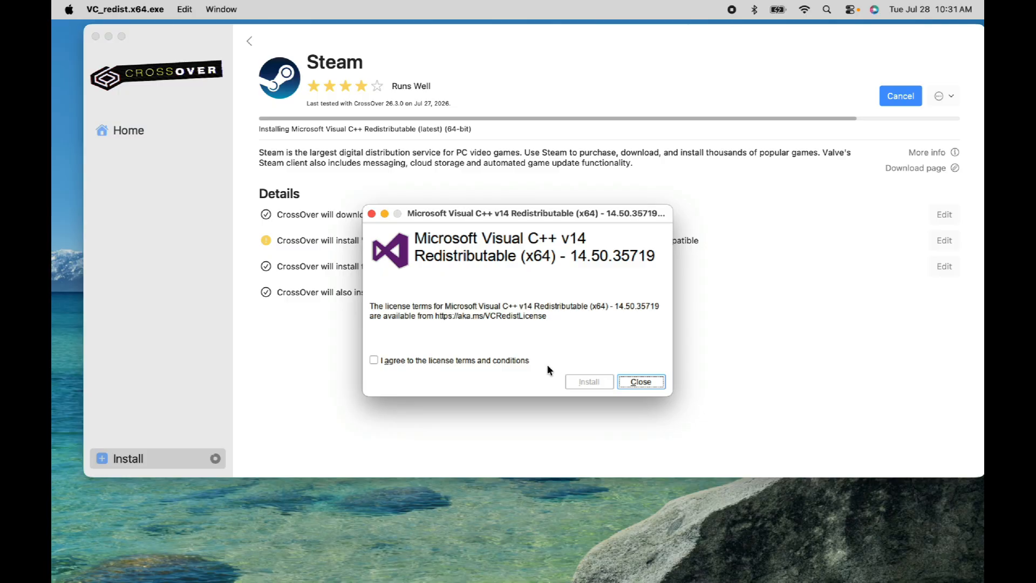
# Accept the license terms and install the 64-bit Visual C++ Redistributable
pyautogui.click(503, 360)
pyautogui.click(596, 383)
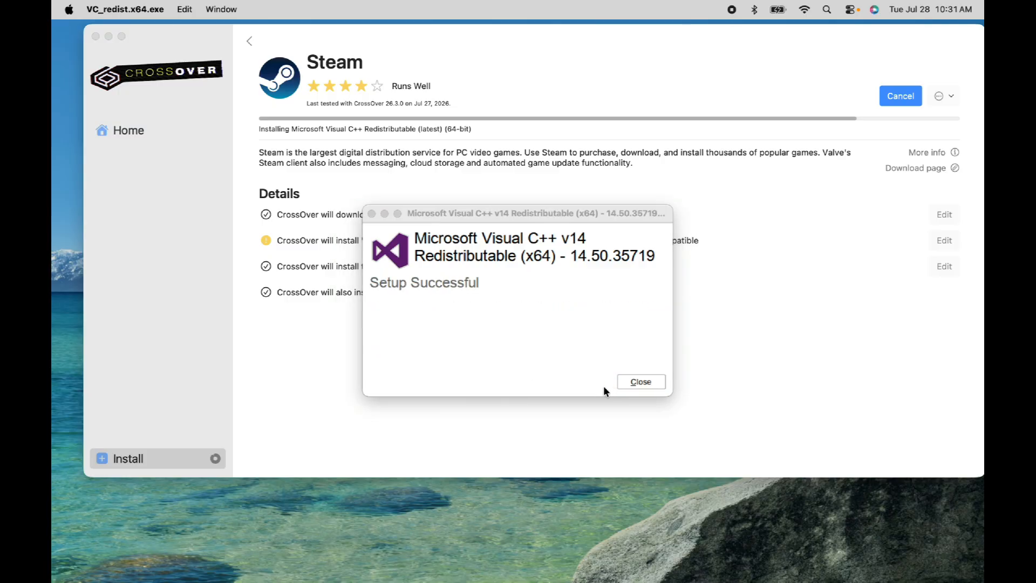
pyautogui.click(632, 385)
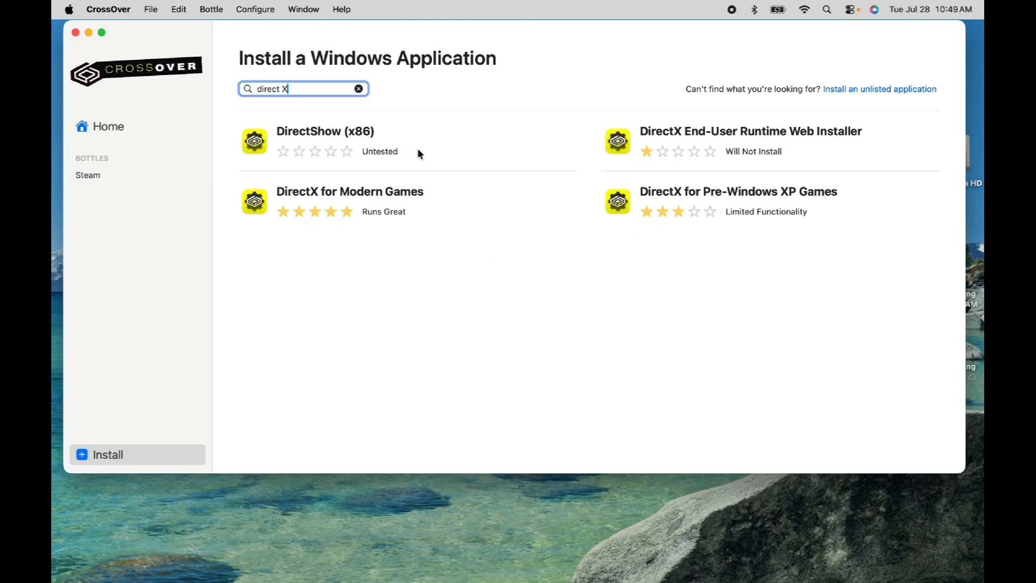
# Open DirectX for Modern Games and choose the Steam bottle as its install target
pyautogui.click(428, 203)
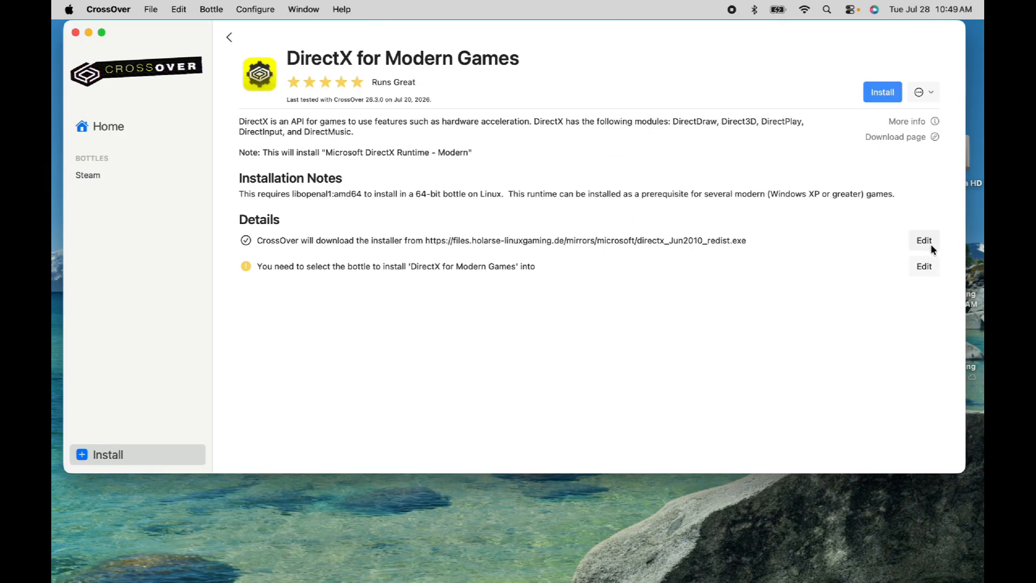
pyautogui.click(925, 267)
pyautogui.click(486, 247)
pyautogui.click(487, 278)
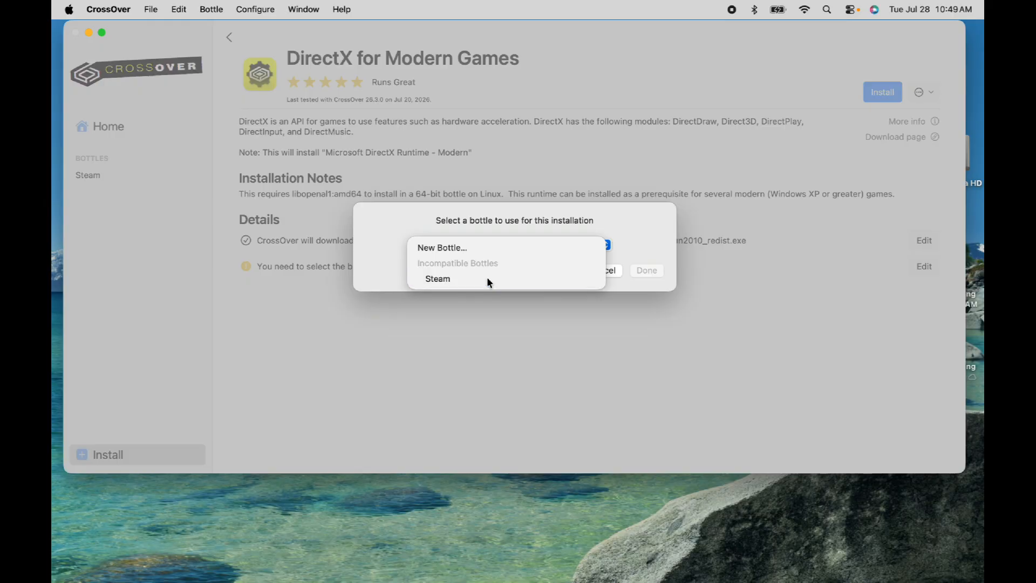
pyautogui.click(647, 289)
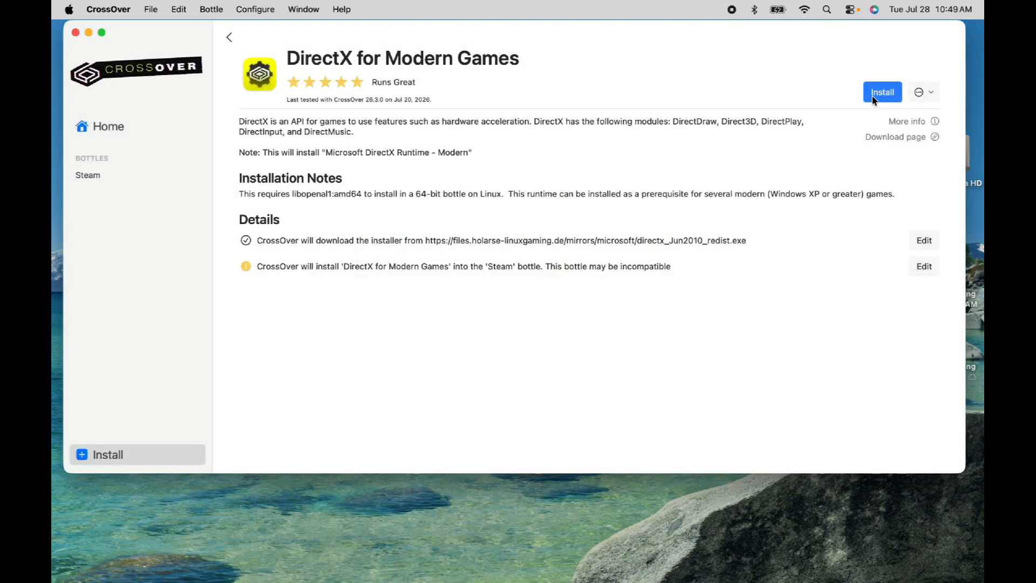
# Start installing DirectX for Modern Games into the Steam bottle
pyautogui.click(874, 99)
pyautogui.click(876, 93)
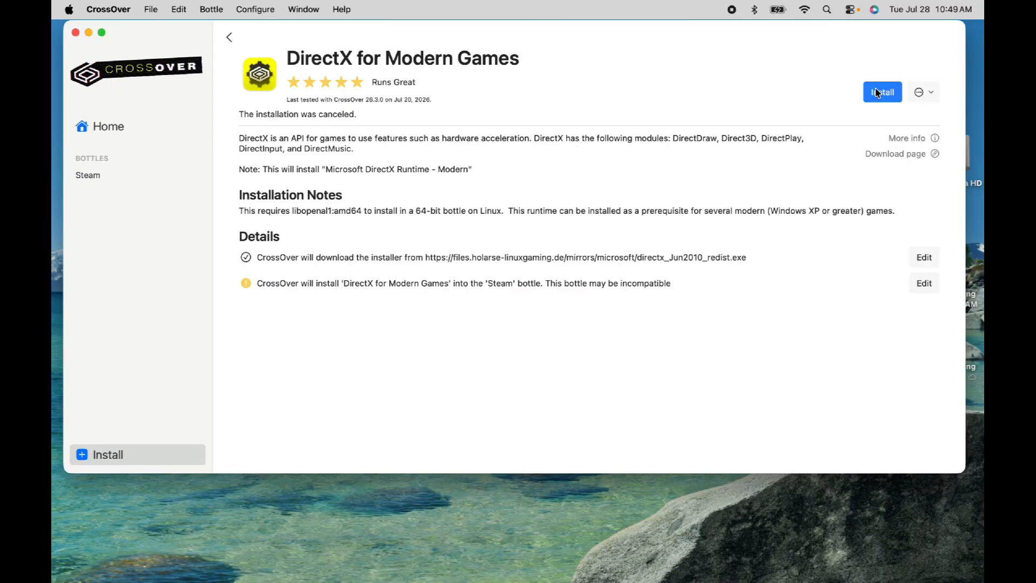
pyautogui.click(876, 93)
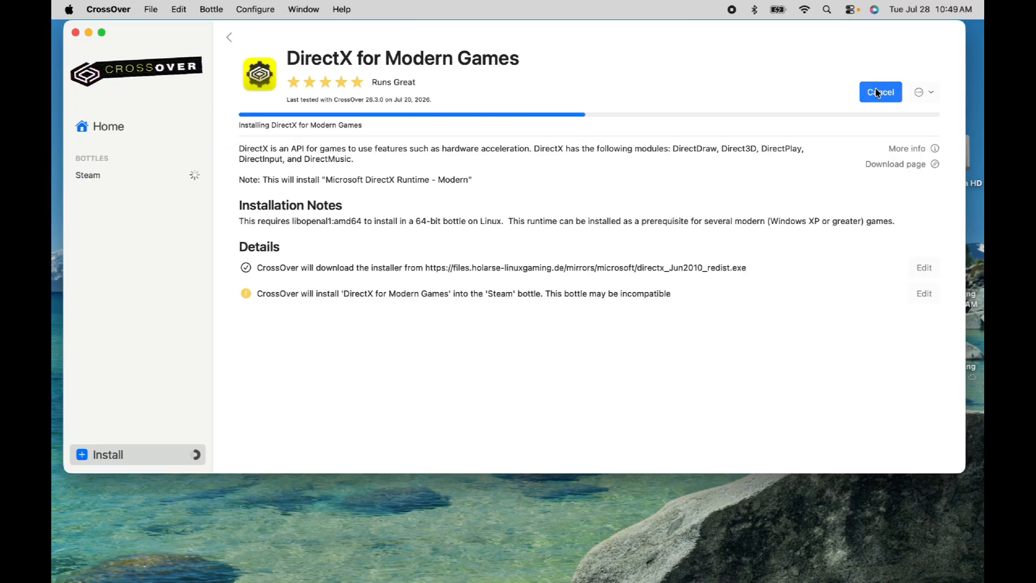
pyautogui.click(551, 393)
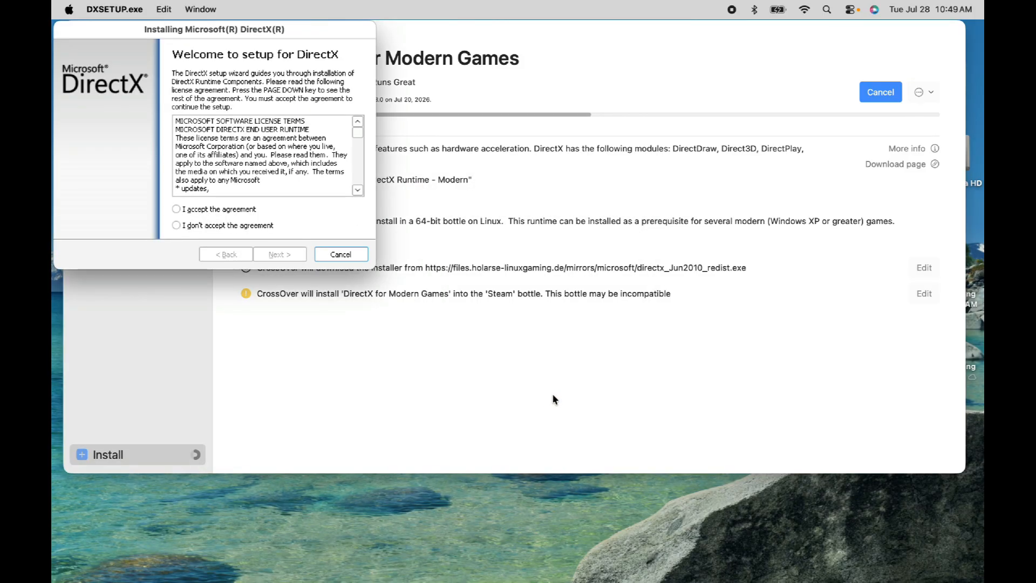
# Accept the DirectX license agreement and complete the DirectX setup wizard
pyautogui.click(211, 210)
pyautogui.click(298, 254)
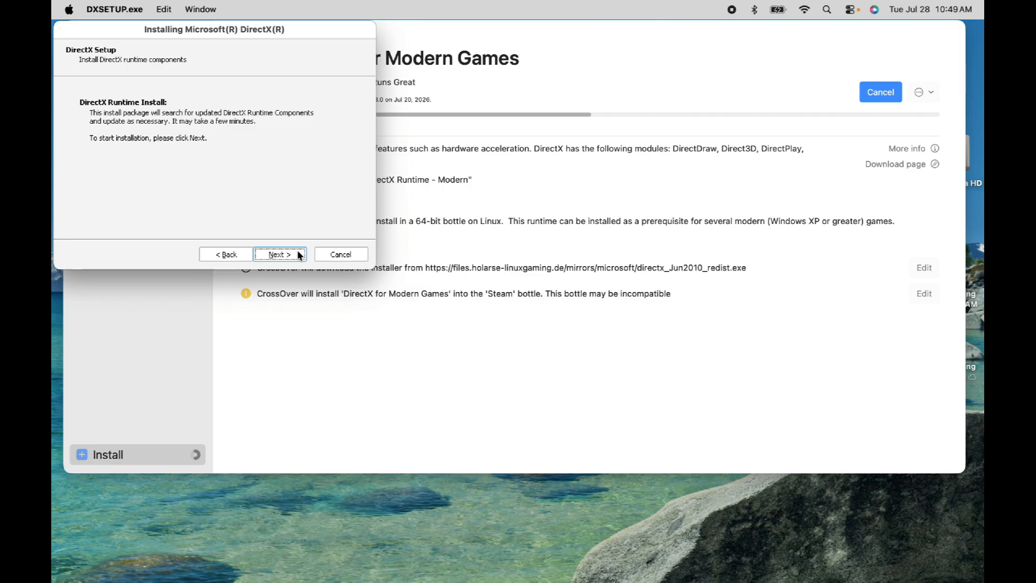
pyautogui.click(299, 254)
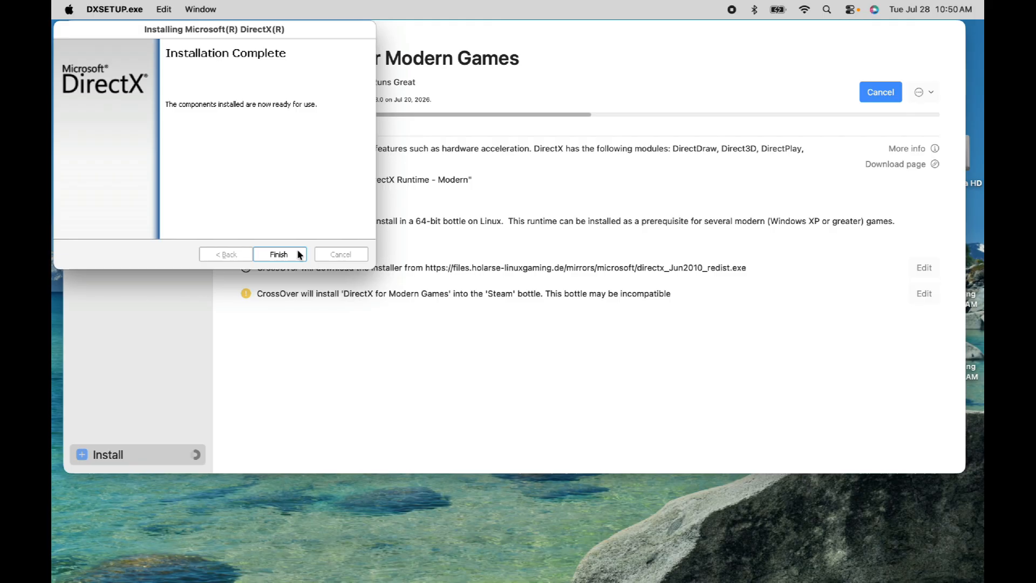
pyautogui.click(298, 255)
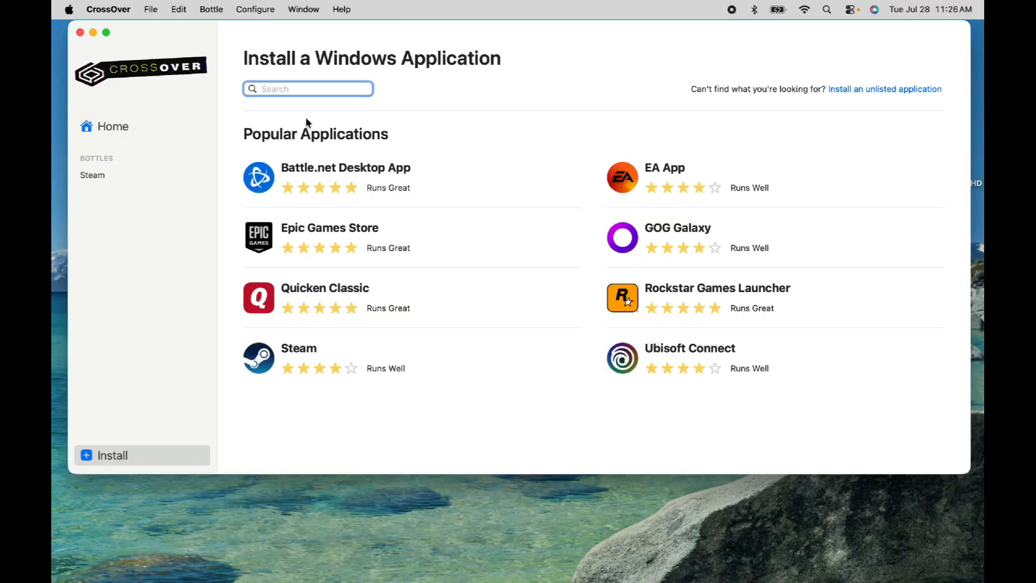
# Search for DXVK, open DXVK (Builtin), and choose the Steam bottle as its install target
pyautogui.write('DXVK')
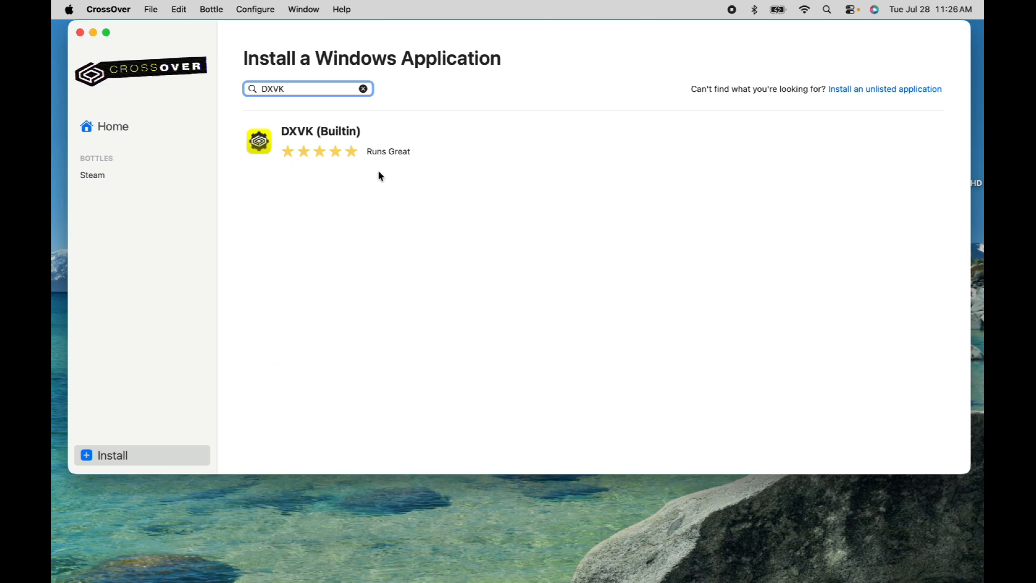
pyautogui.click(370, 143)
pyautogui.click(929, 168)
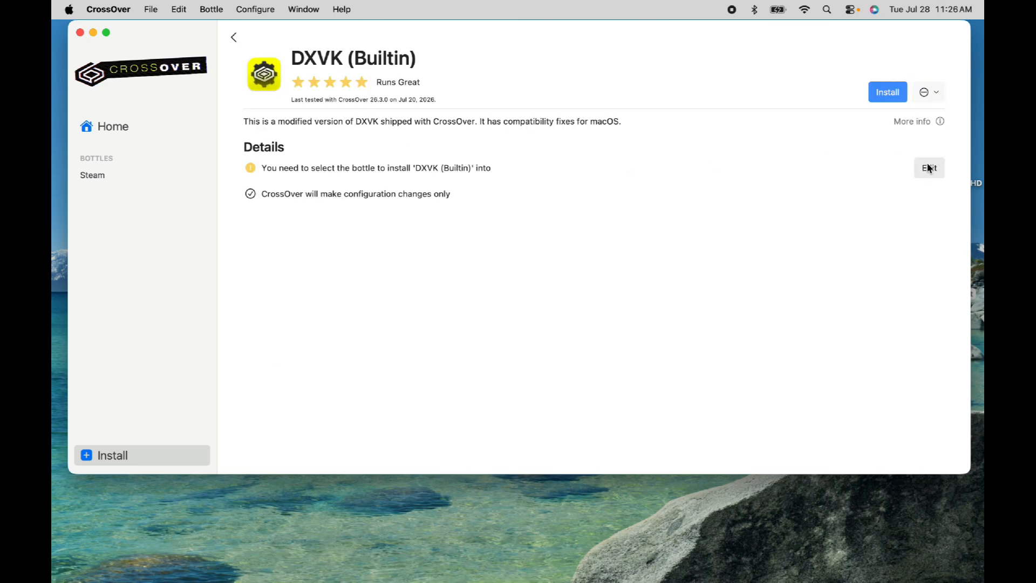
pyautogui.click(534, 244)
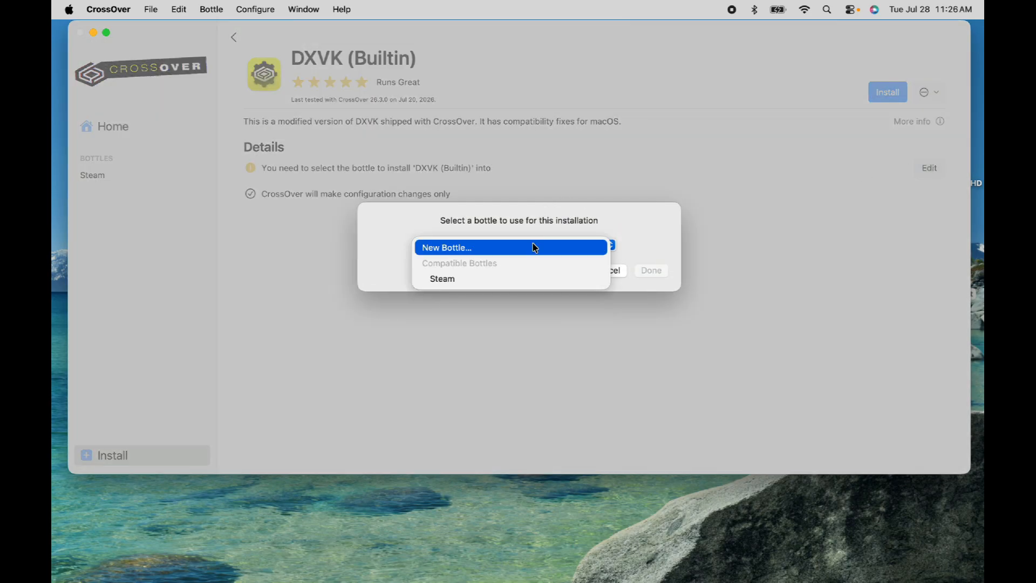
pyautogui.click(509, 280)
pyautogui.click(649, 287)
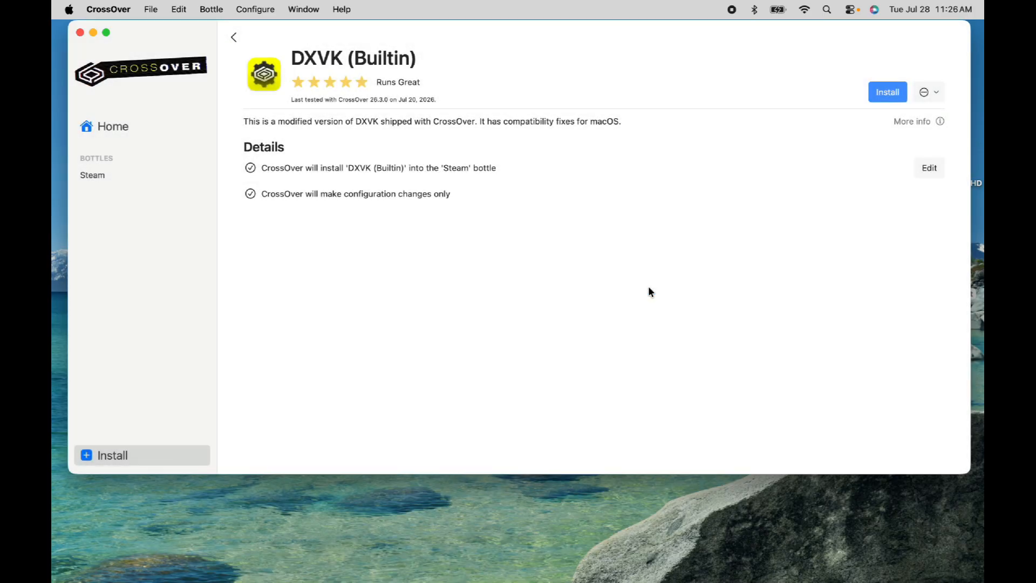
# Install DXVK (Builtin) into the Steam bottle
pyautogui.click(885, 95)
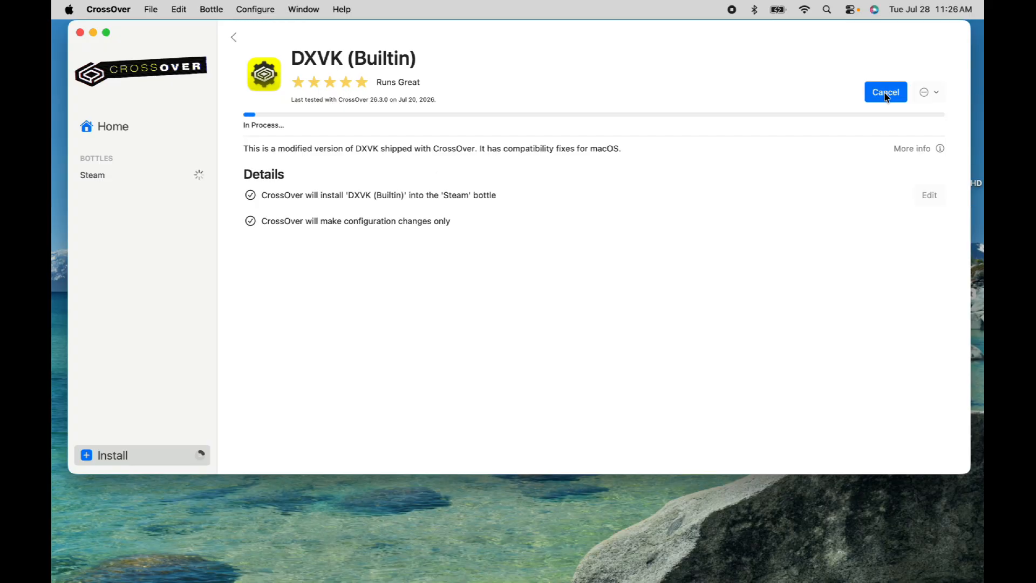
pyautogui.click(884, 94)
pyautogui.click(877, 94)
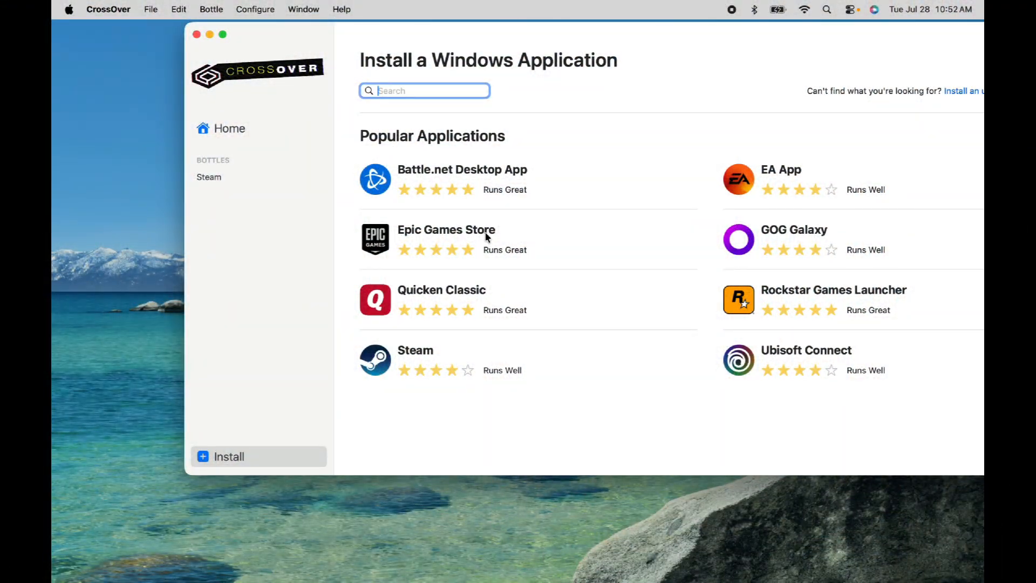
# Search for Ubisoft and open the Ubisoft Connect page
pyautogui.write('Ub')
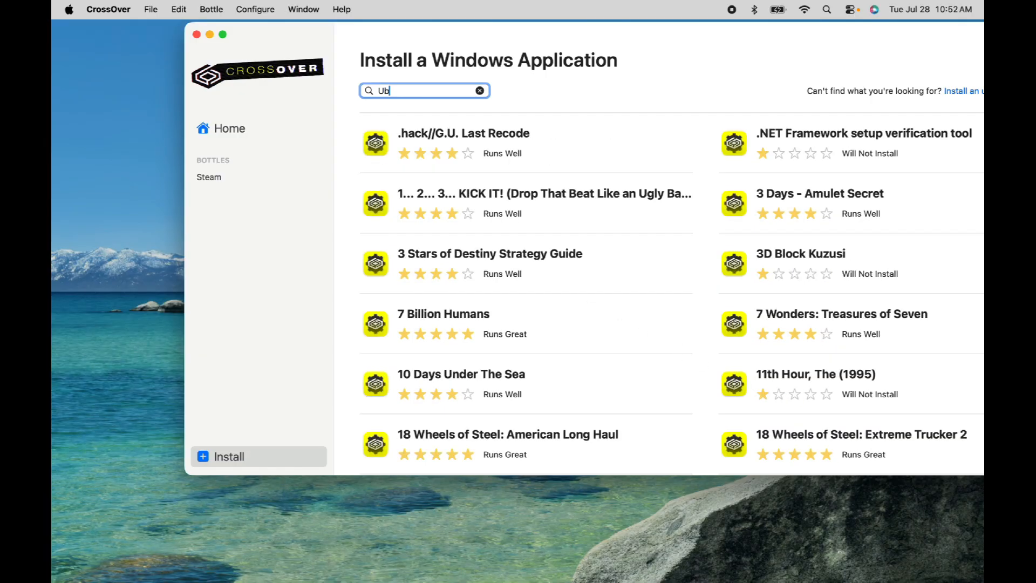
pyautogui.write('isoft')
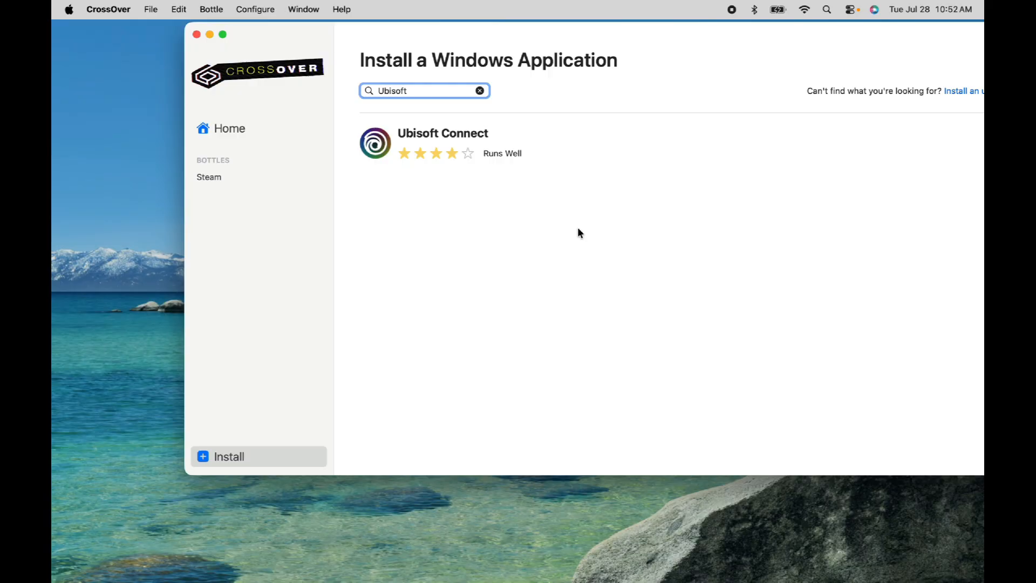
pyautogui.click(510, 138)
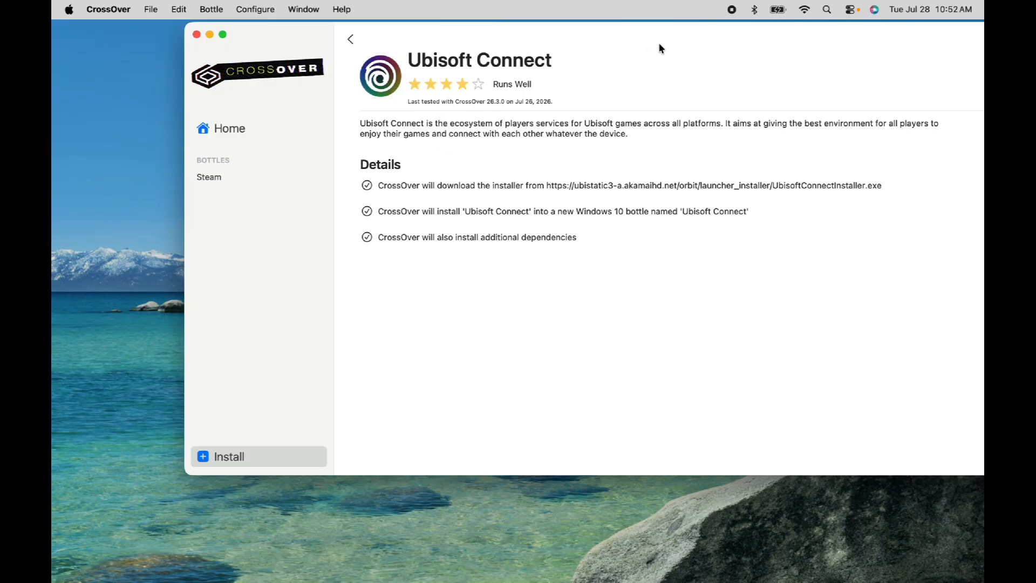
pyautogui.doubleClick(708, 32)
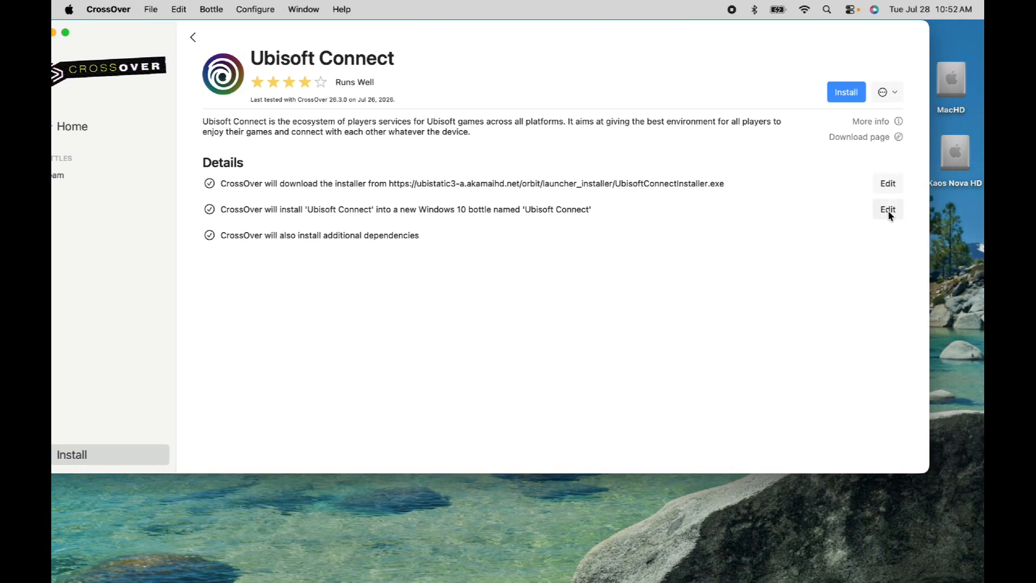
# Choose the existing Steam bottle for Ubisoft Connect and start its installation
pyautogui.click(887, 209)
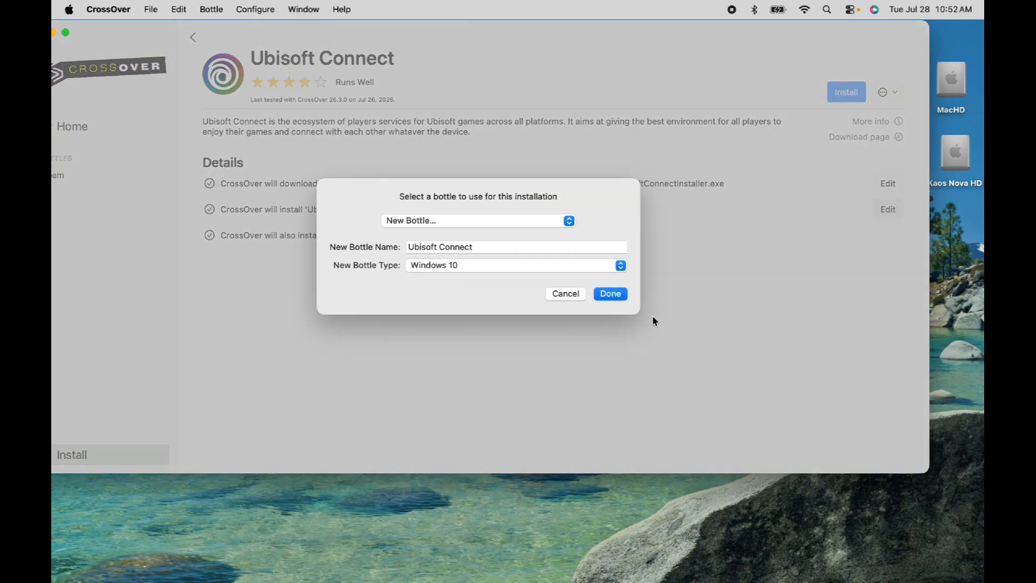
pyautogui.click(474, 246)
pyautogui.click(466, 225)
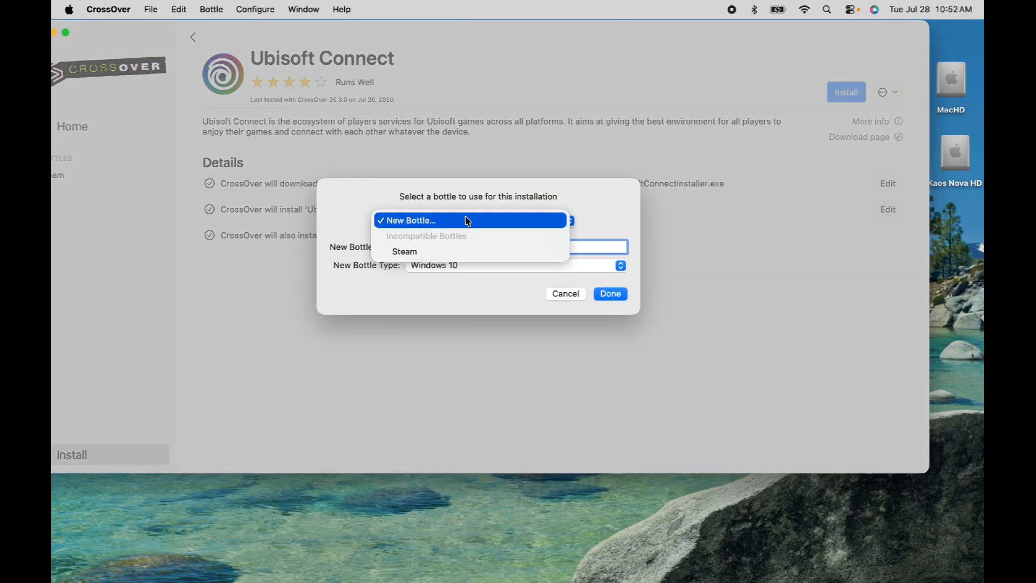
pyautogui.click(456, 251)
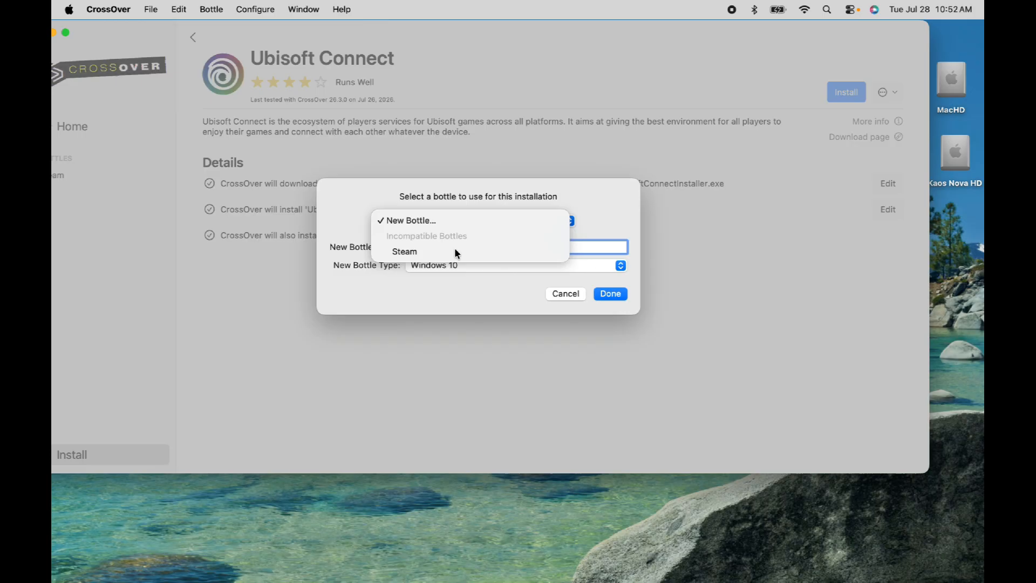
pyautogui.click(610, 289)
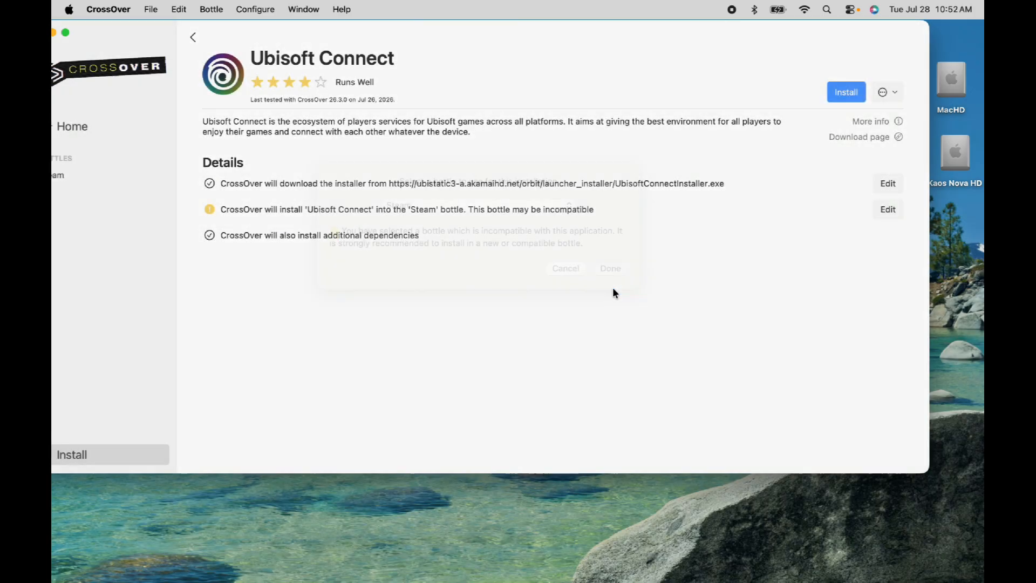
pyautogui.click(844, 94)
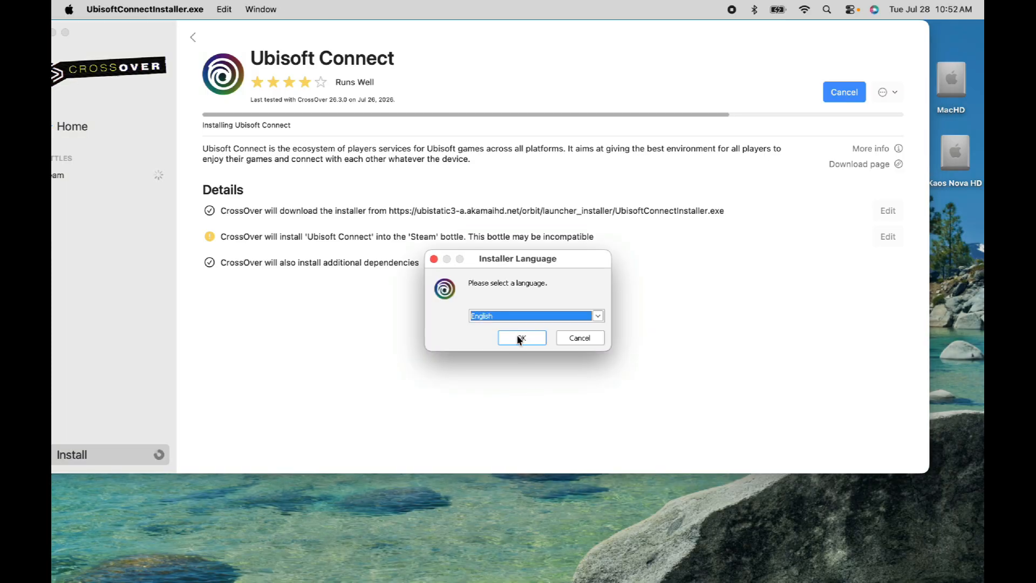
# Confirm English as the installer language and install Ubisoft Connect to the default destination folder
pyautogui.click(519, 338)
pyautogui.click(593, 413)
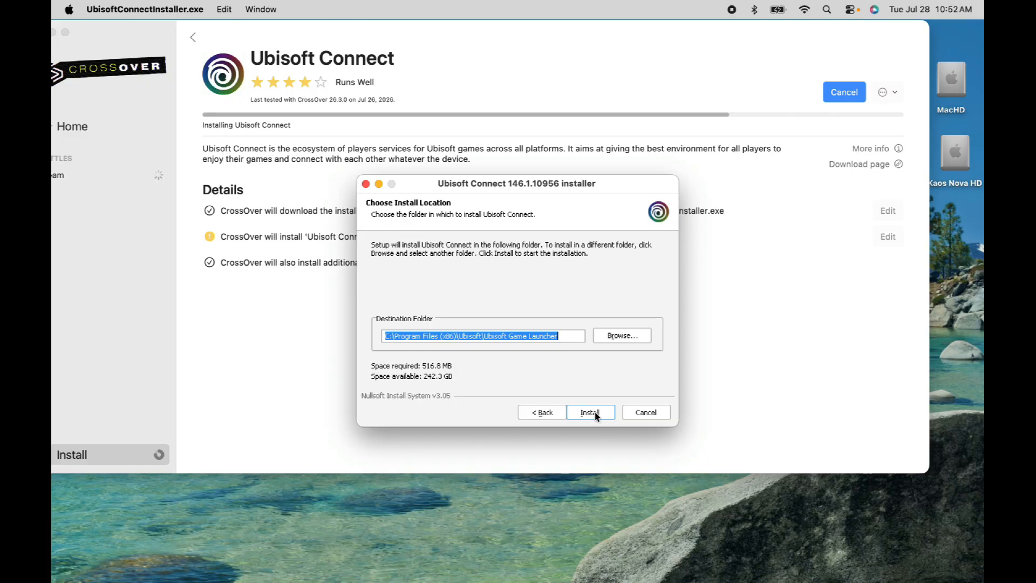
# Finish the Ubisoft Connect installer with Run Ubisoft Connect enabled and bring the launched Ubisoft Connect app forward
pyautogui.click(590, 413)
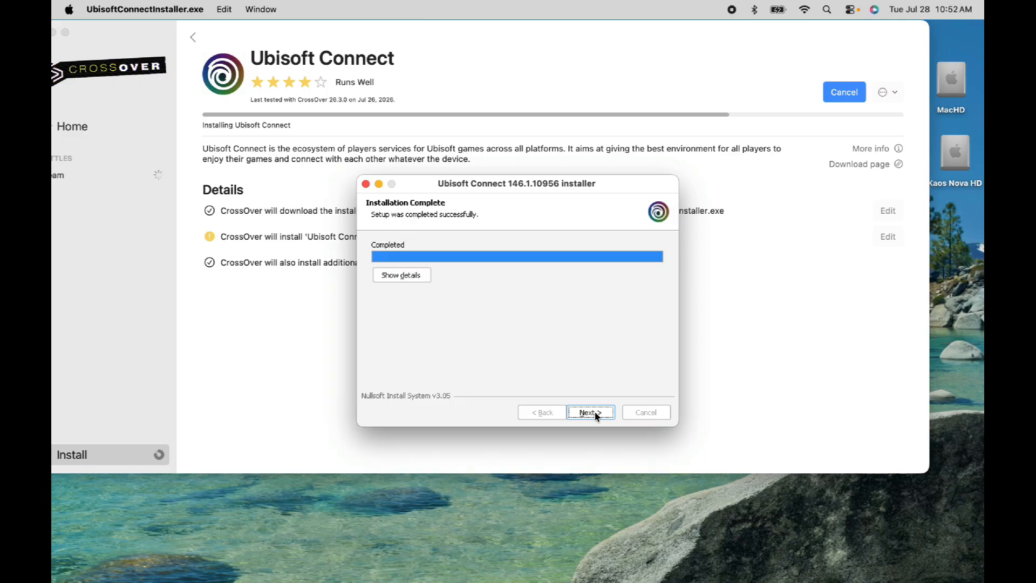
pyautogui.click(594, 413)
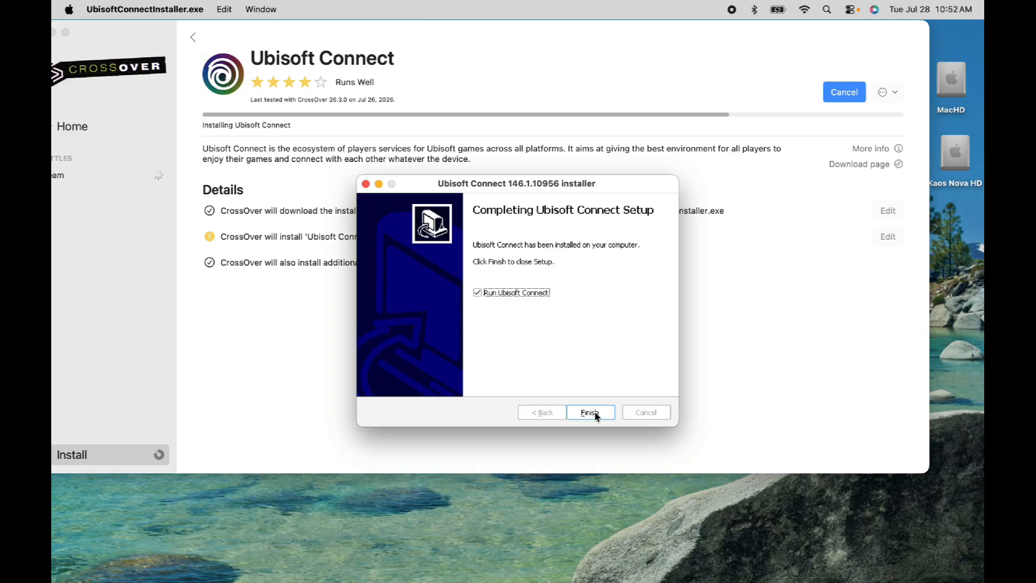
pyautogui.click(590, 413)
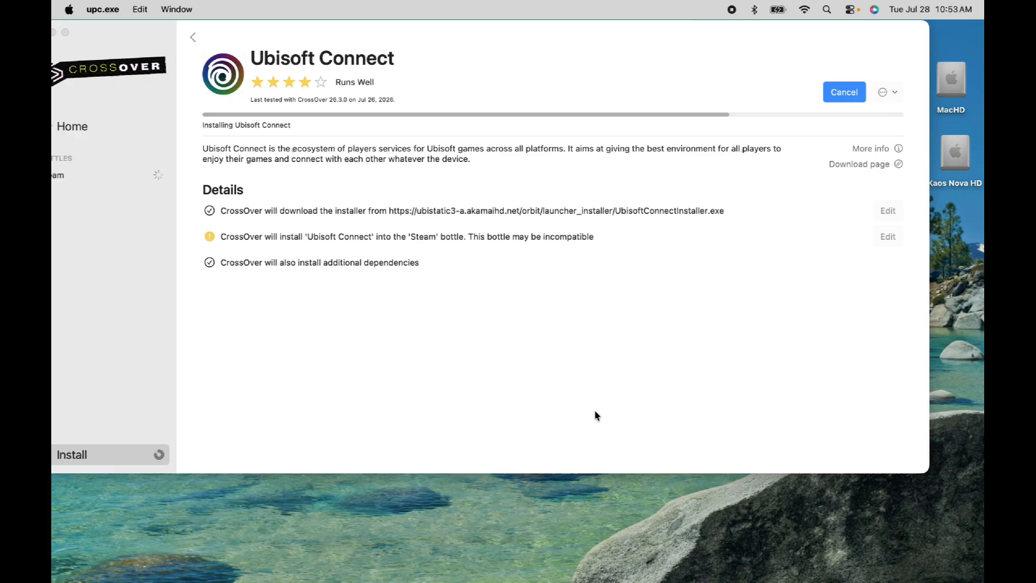
pyautogui.moveTo(549, 24); pyautogui.dragTo(587, 4)
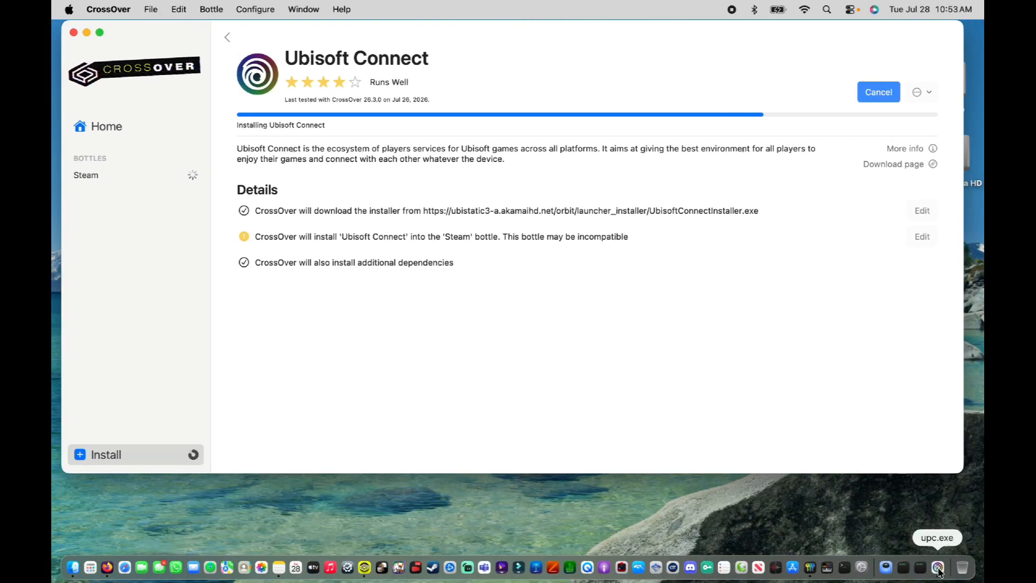
pyautogui.click(938, 567)
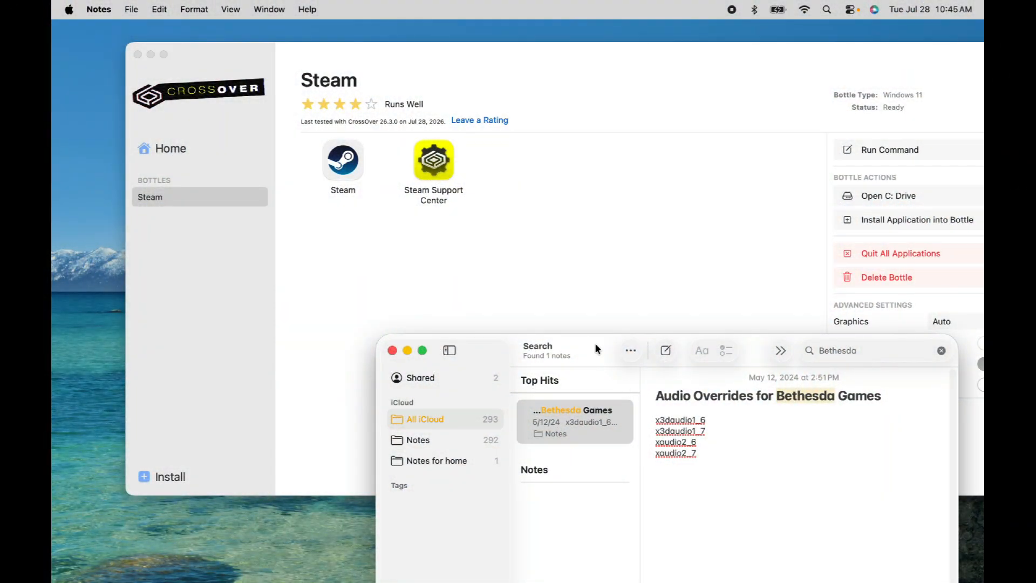
# Open Wine Configuration for the Steam bottle and switch to its Libraries settings
pyautogui.moveTo(597, 349); pyautogui.dragTo(285, 215)
pyautogui.click(450, 324)
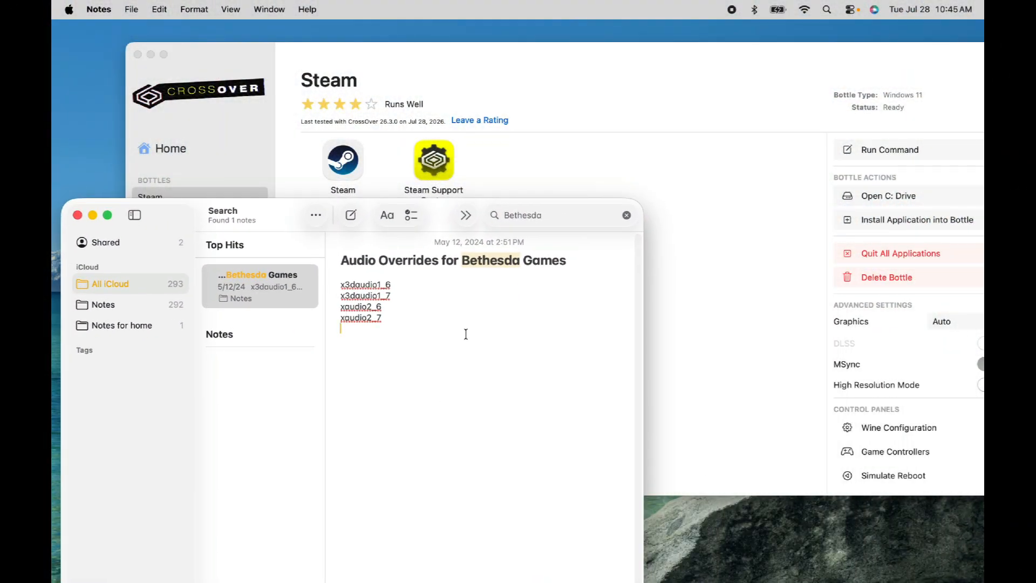
pyautogui.click(890, 429)
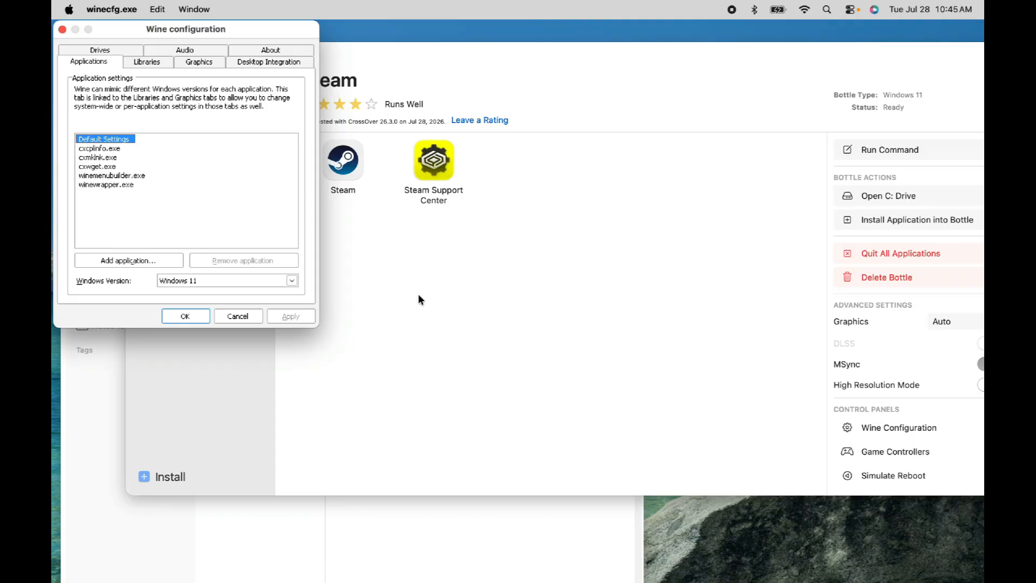
pyautogui.click(158, 62)
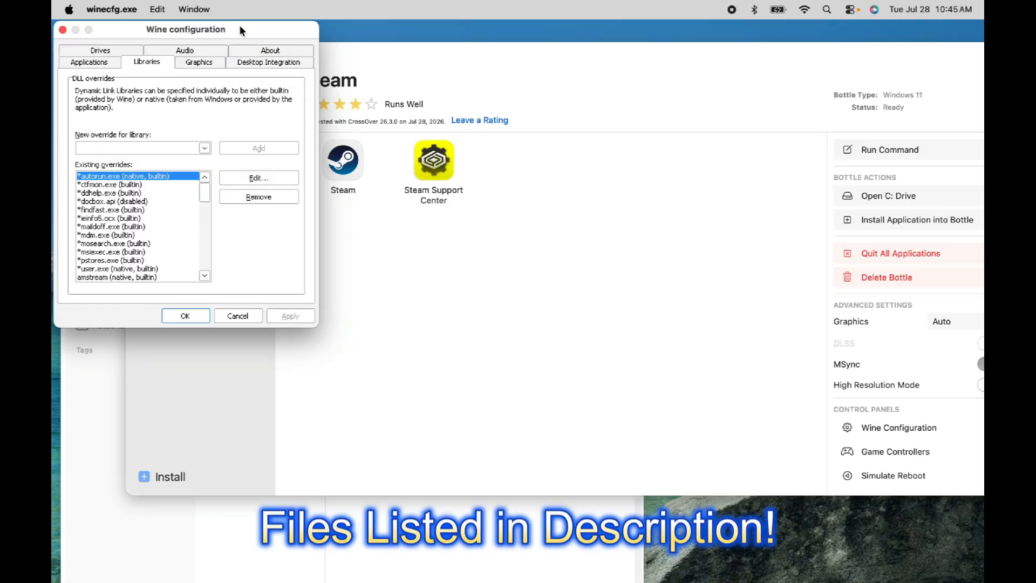
# Add a native, builtin DLL override for x3daudio1_6, copied from the Bethesda audio note
pyautogui.click(512, 497)
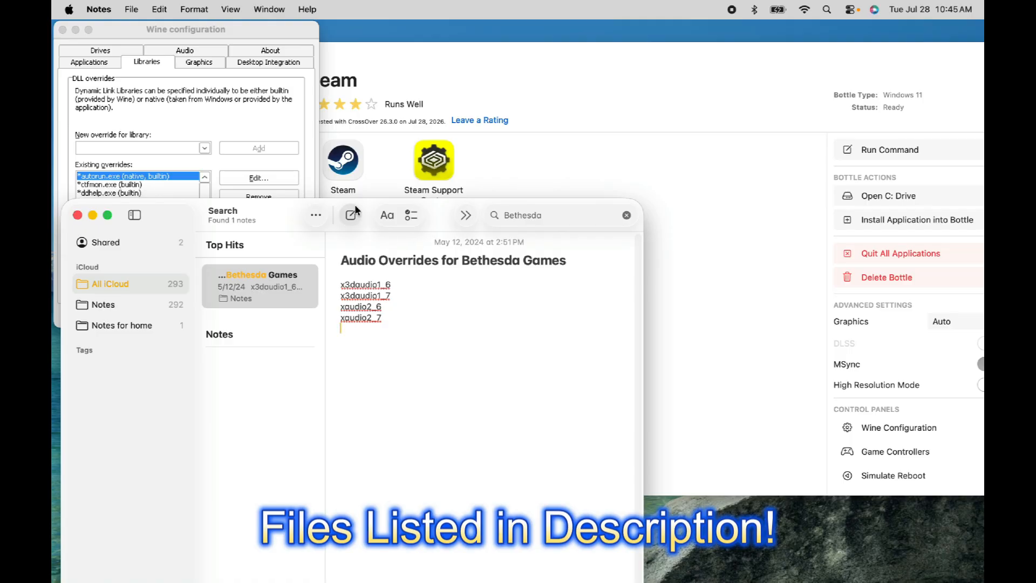
pyautogui.moveTo(370, 207); pyautogui.dragTo(692, 209)
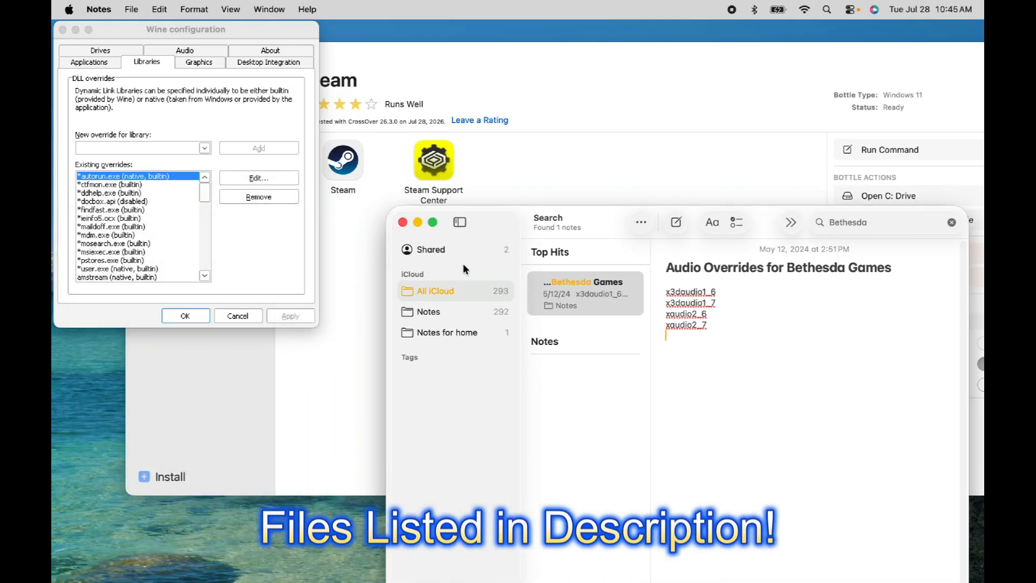
pyautogui.click(730, 286)
pyautogui.moveTo(725, 287); pyautogui.dragTo(660, 293)
pyautogui.press('super+c')
pyautogui.click(174, 145)
pyautogui.press('super+v')
pyautogui.click(259, 149)
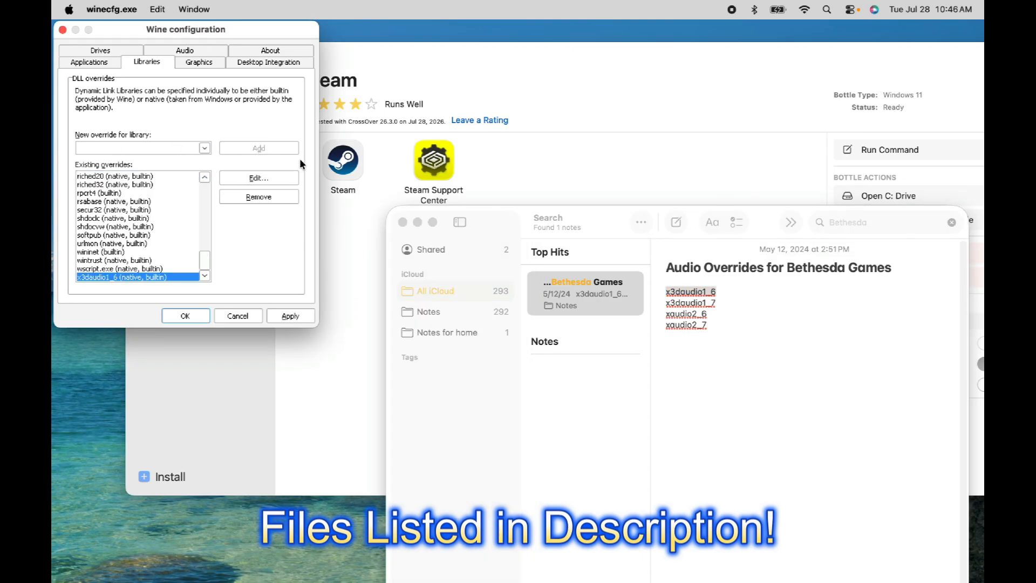
# Add a DLL override for x3daudio1_7 copied from the note
pyautogui.click(713, 318)
pyautogui.moveTo(717, 303); pyautogui.dragTo(653, 303)
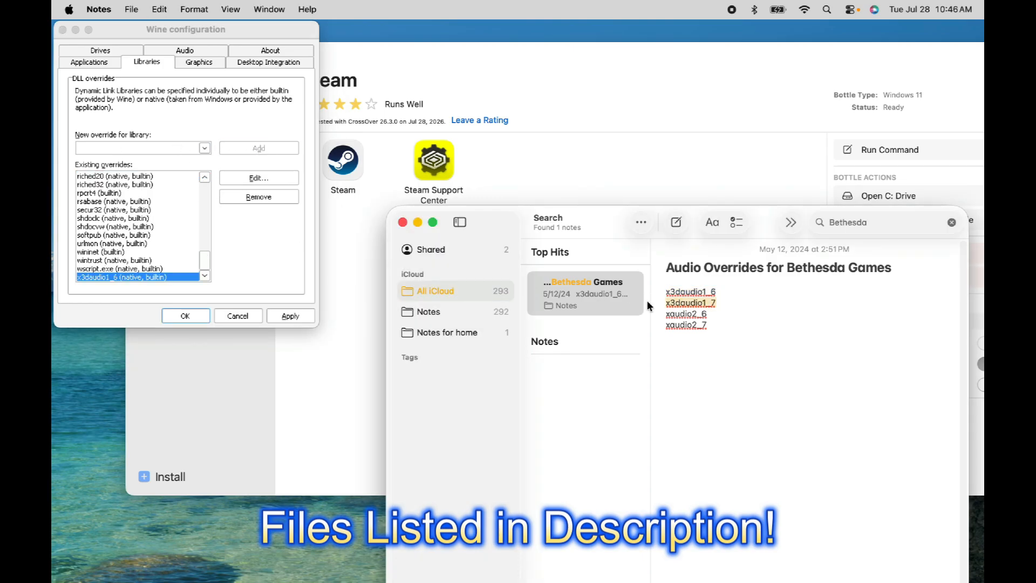
pyautogui.press('super+c')
pyautogui.click(185, 144)
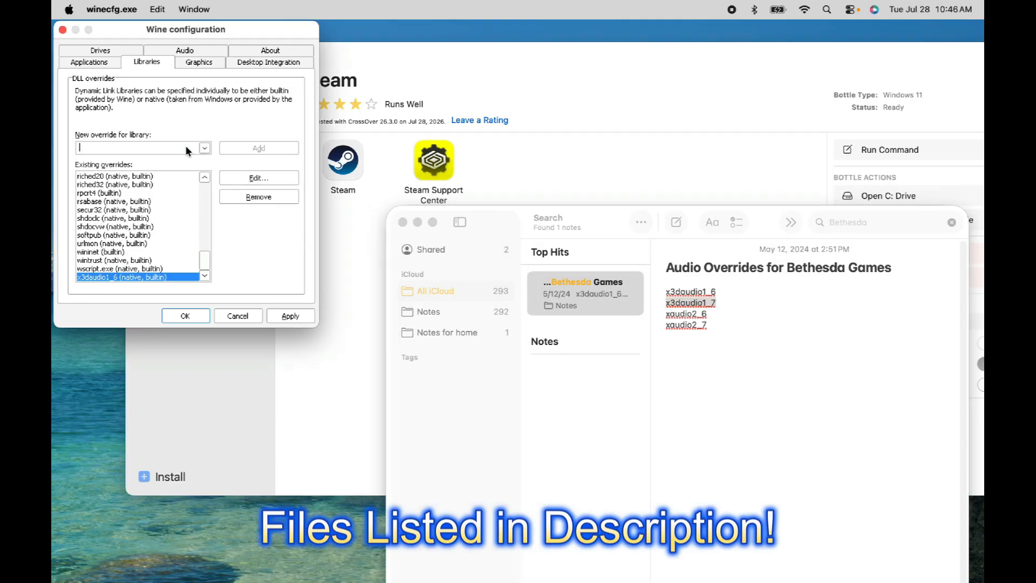
pyautogui.press('super+v')
pyautogui.click(264, 148)
# Add a DLL override for xaudio2_6 copied from the note
pyautogui.click(739, 319)
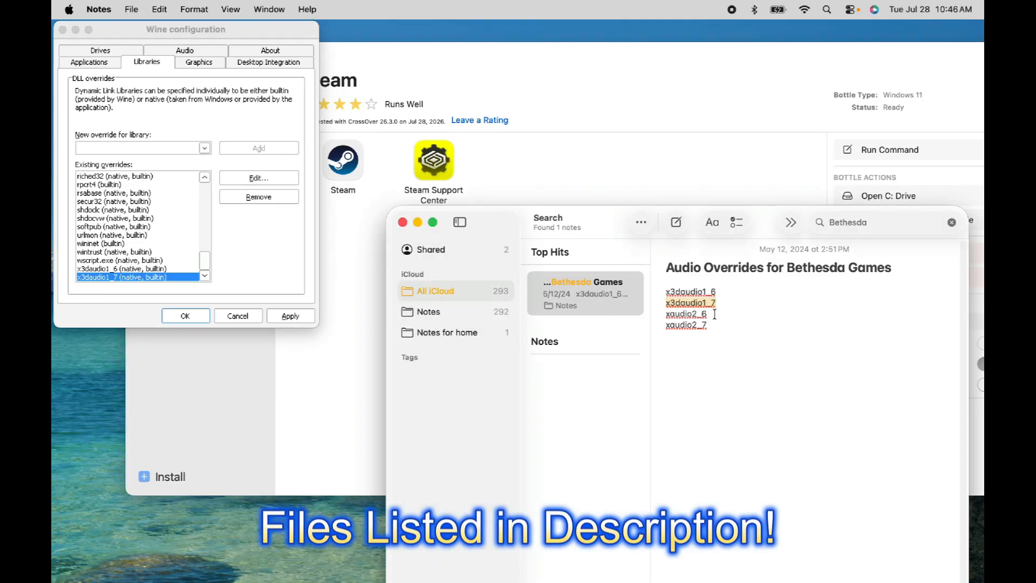
pyautogui.moveTo(713, 314); pyautogui.dragTo(643, 312)
pyautogui.press('super+c')
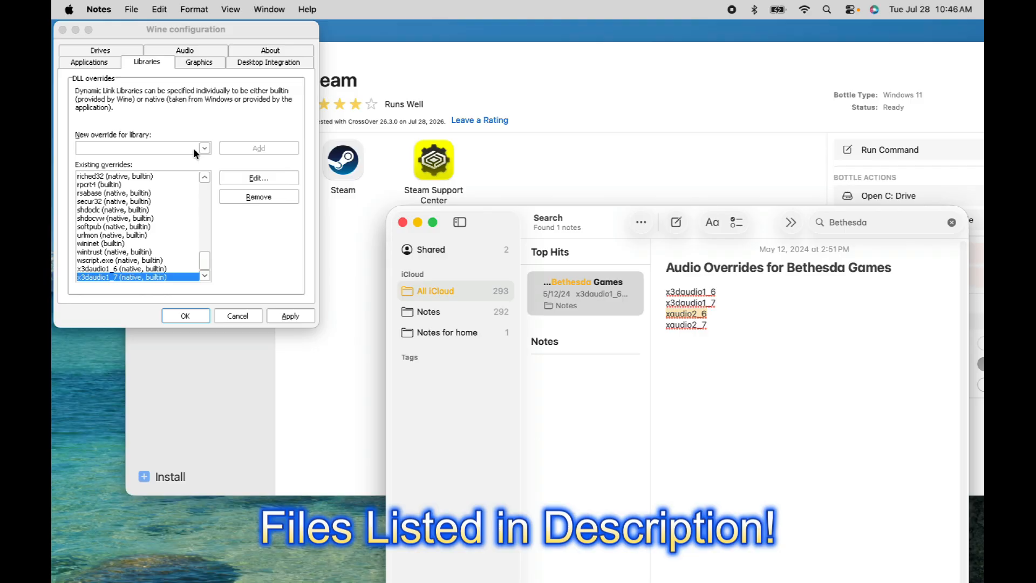
pyautogui.click(179, 144)
pyautogui.press('super+v')
pyautogui.click(264, 148)
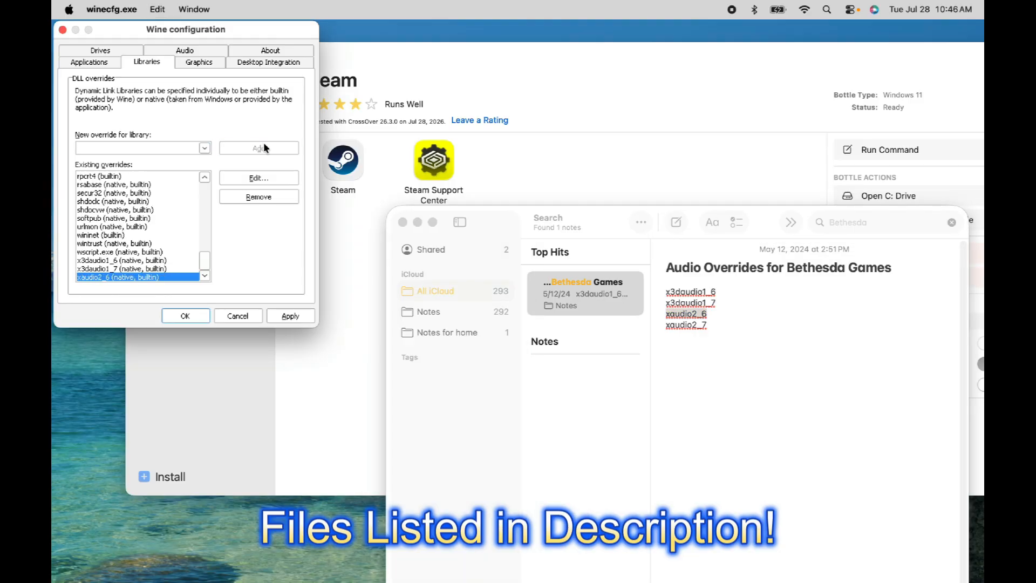
# Add a DLL override for xaudio2_7 copied from the note
pyautogui.click(776, 364)
pyautogui.moveTo(714, 323); pyautogui.dragTo(638, 325)
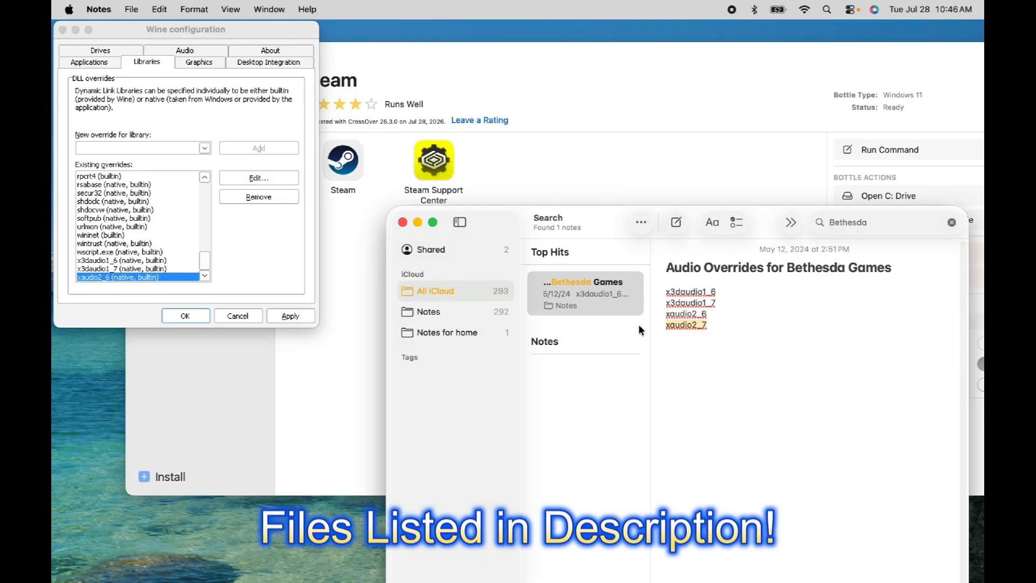
pyautogui.click(156, 148)
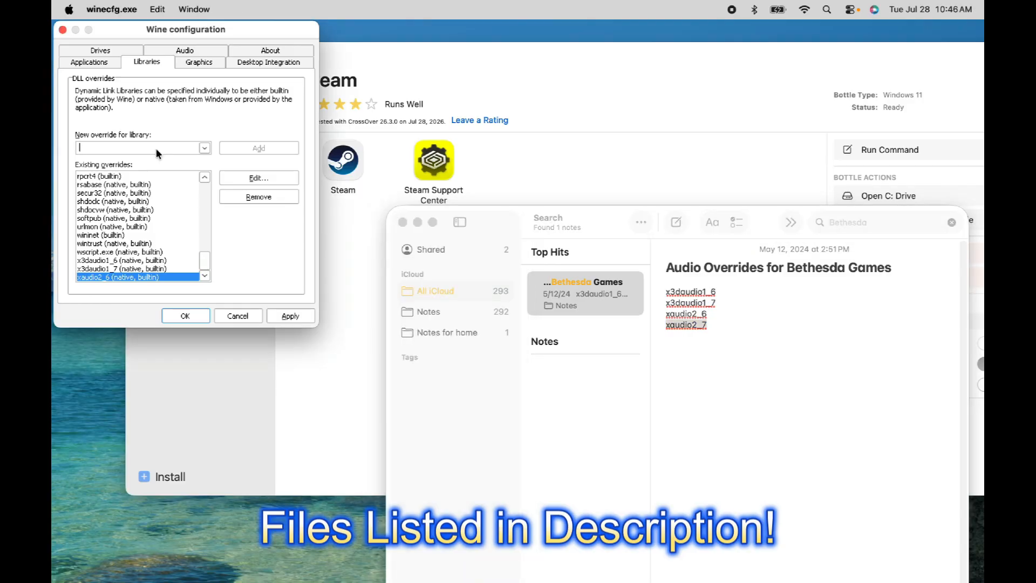
pyautogui.press('super+v')
pyautogui.click(267, 148)
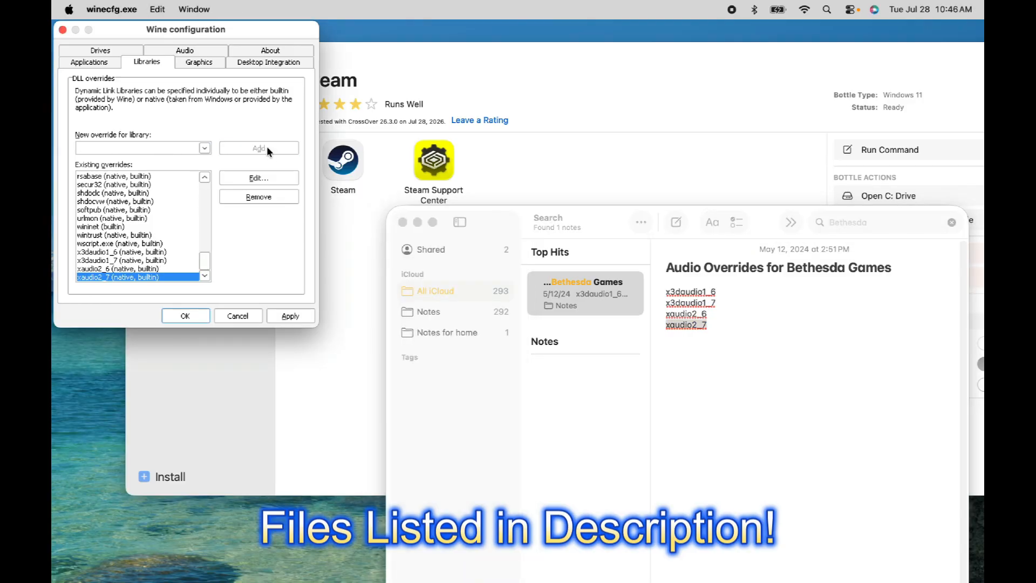
# Apply the new DLL overrides and close Wine Configuration
pyautogui.click(661, 414)
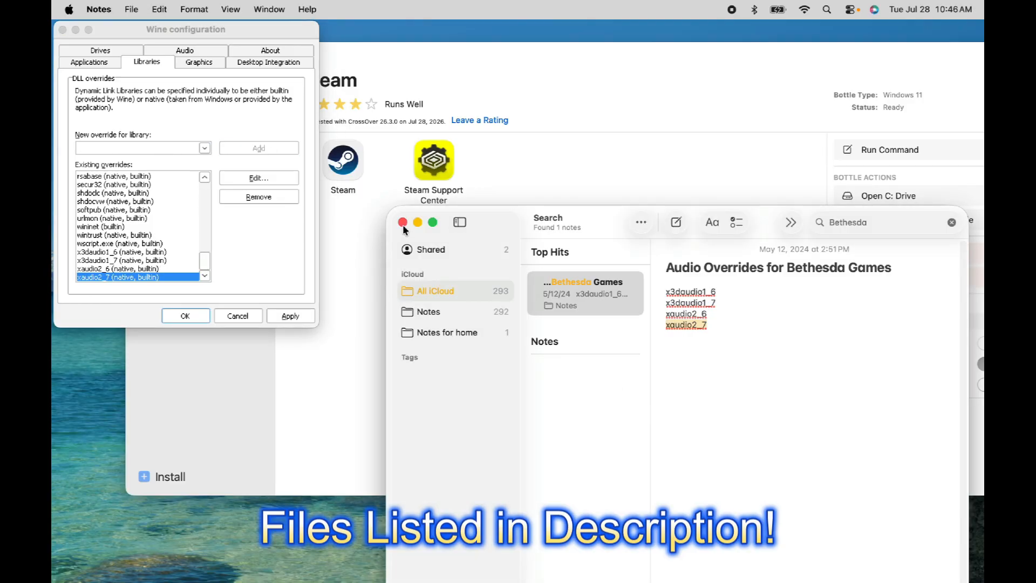
pyautogui.click(290, 316)
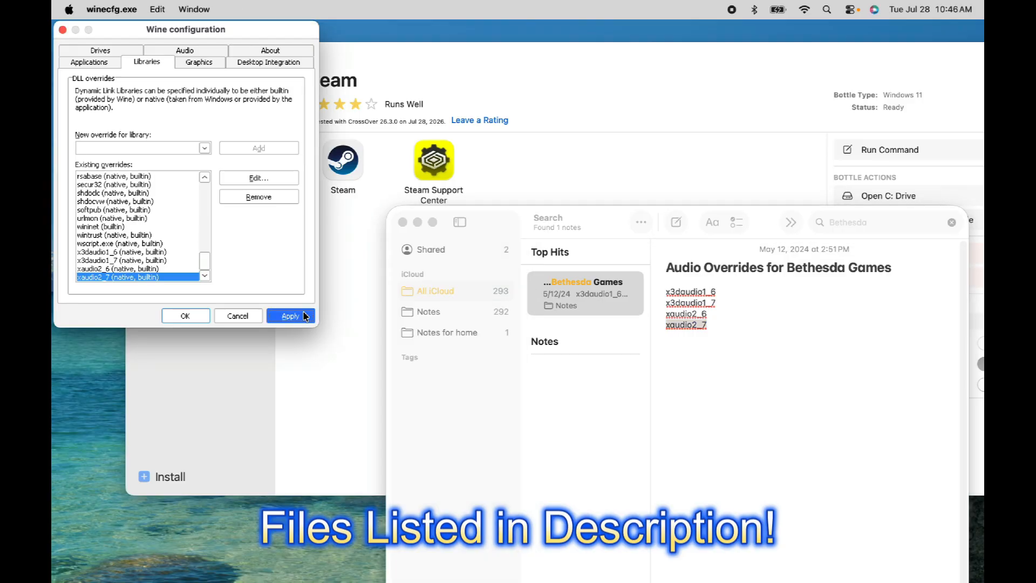
pyautogui.click(198, 319)
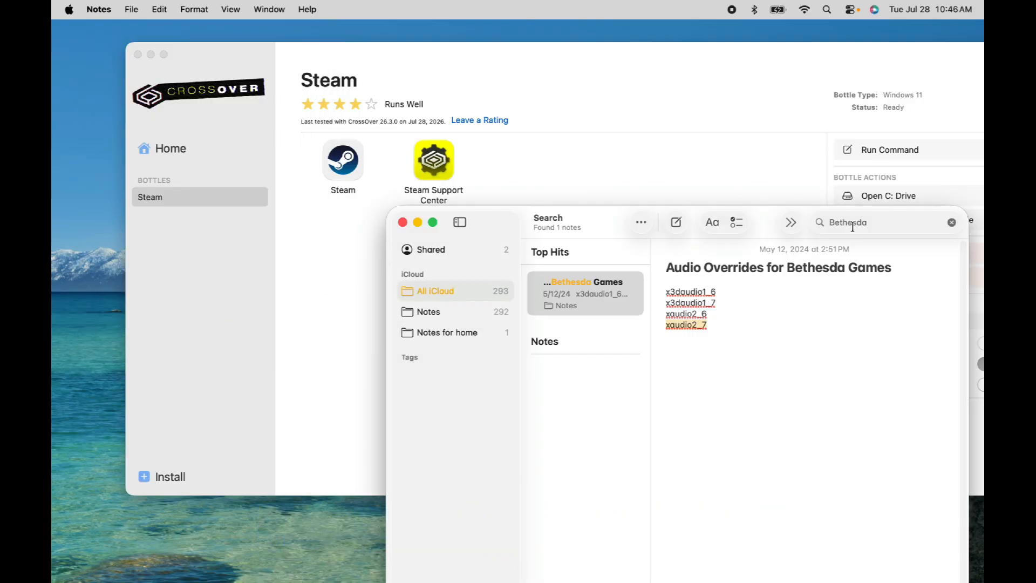
# Search the notes for Final Fantasy to bring up the Final Fantasy VIII DLL list
pyautogui.click(852, 226)
pyautogui.press('super+a')
pyautogui.write('Final')
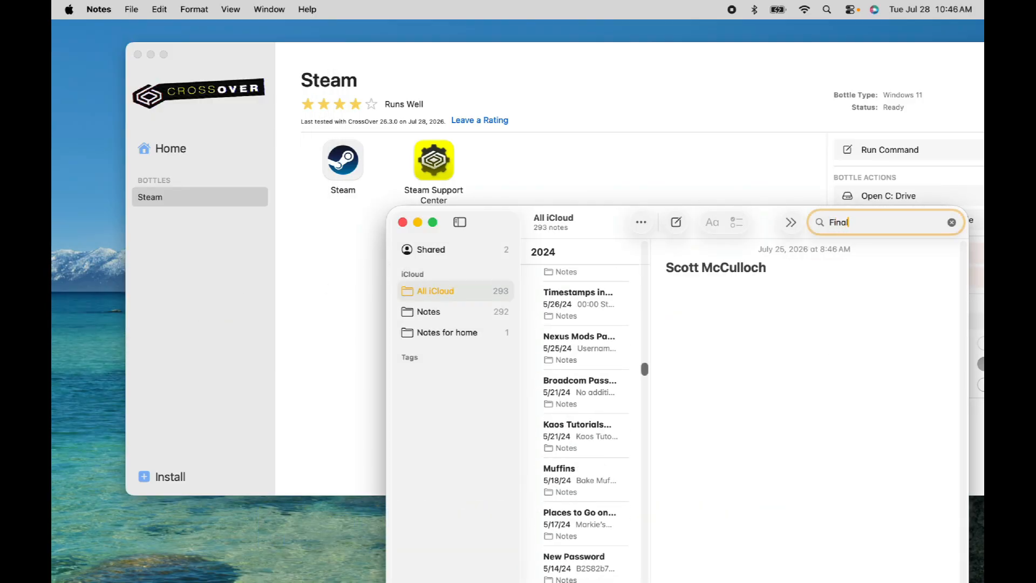
pyautogui.write(' Fantasy')
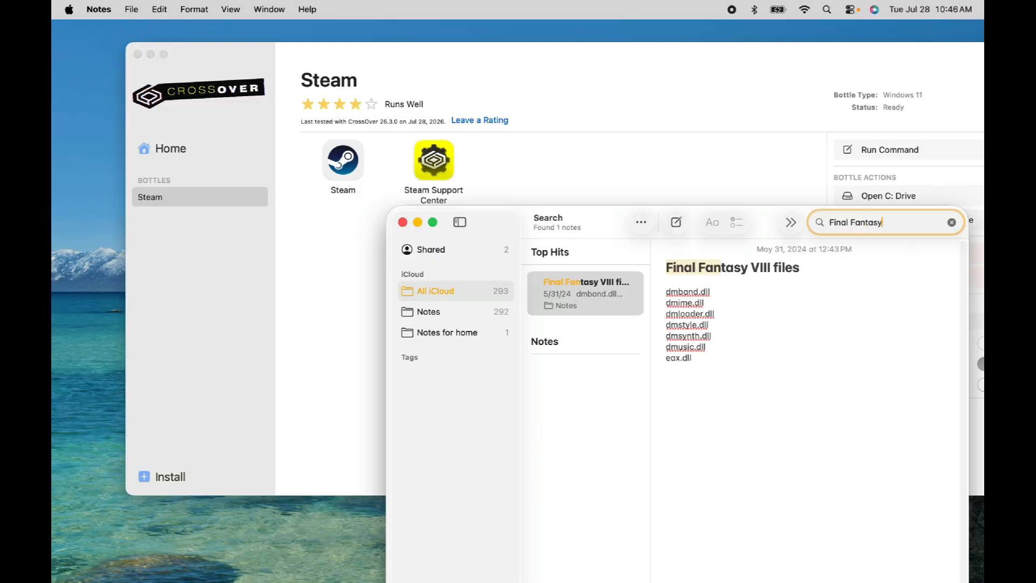
pyautogui.moveTo(698, 217); pyautogui.dragTo(430, 236)
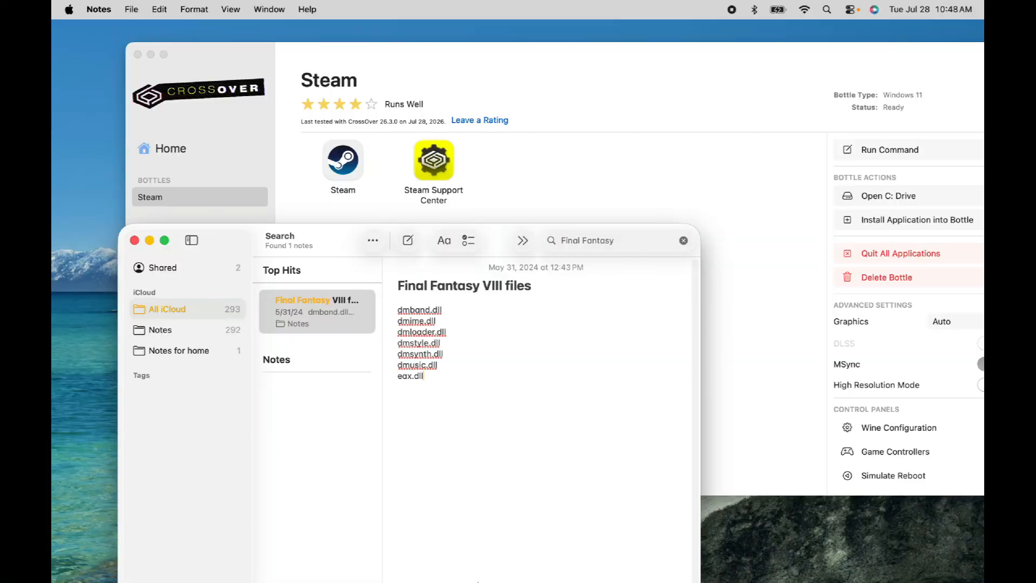
# Reopen Wine Configuration for the Steam bottle and switch to the Libraries settings
pyautogui.click(906, 425)
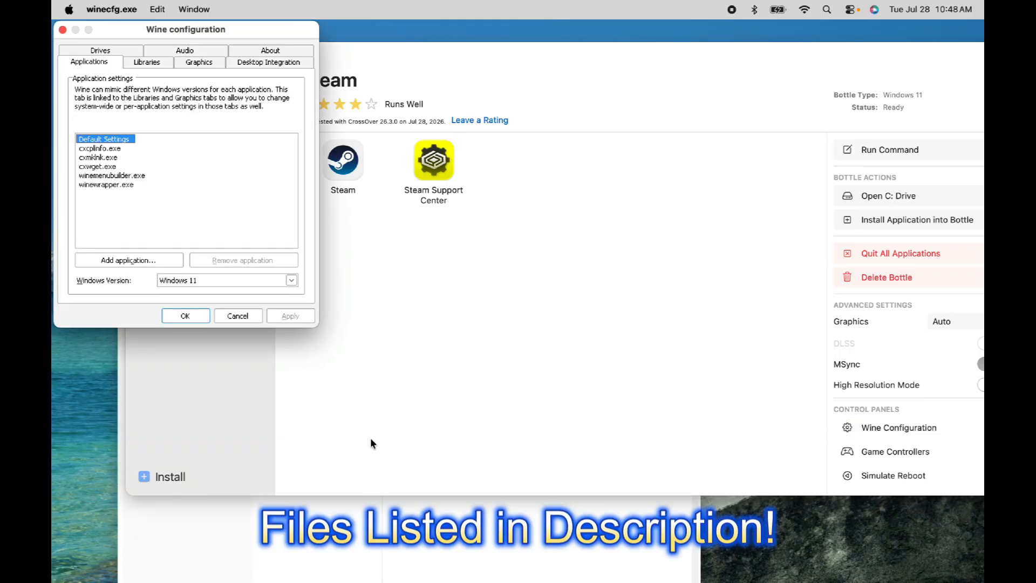
pyautogui.click(373, 564)
pyautogui.click(147, 63)
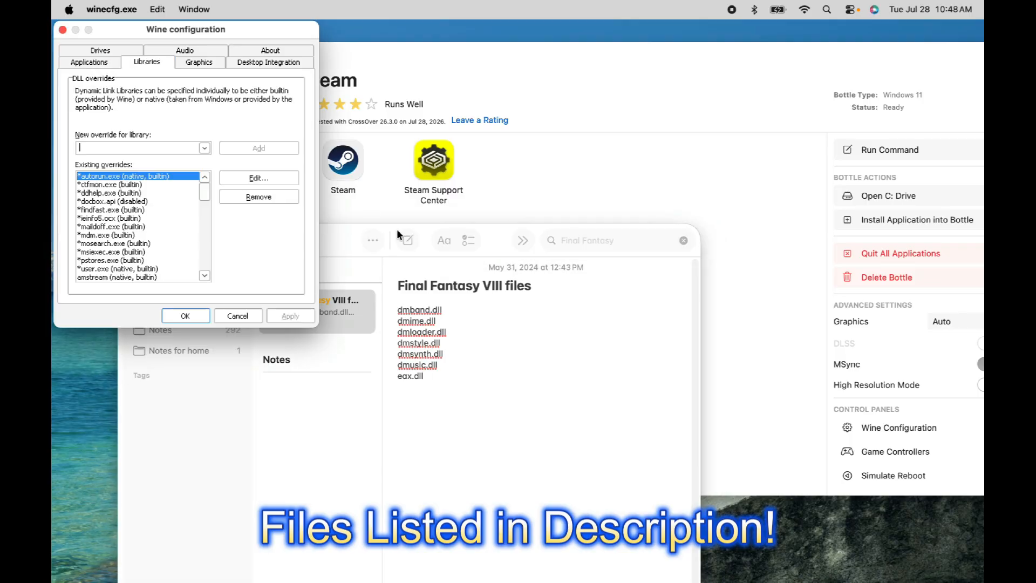
# Add a DLL override for dmband.dll copied from the Final Fantasy VIII note
pyautogui.click(462, 321)
pyautogui.moveTo(447, 310); pyautogui.dragTo(380, 309)
pyautogui.press('super+c')
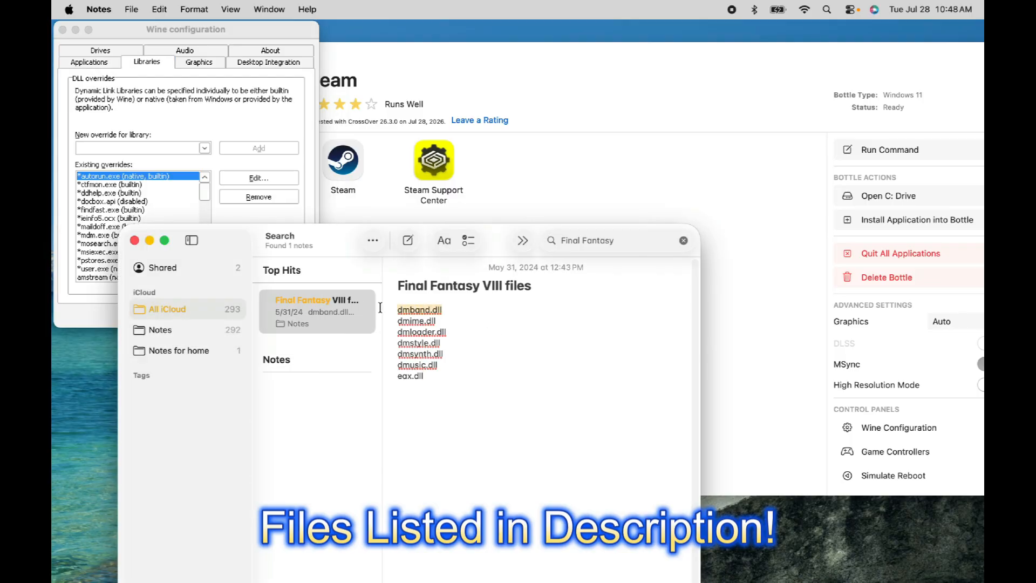
pyautogui.click(112, 144)
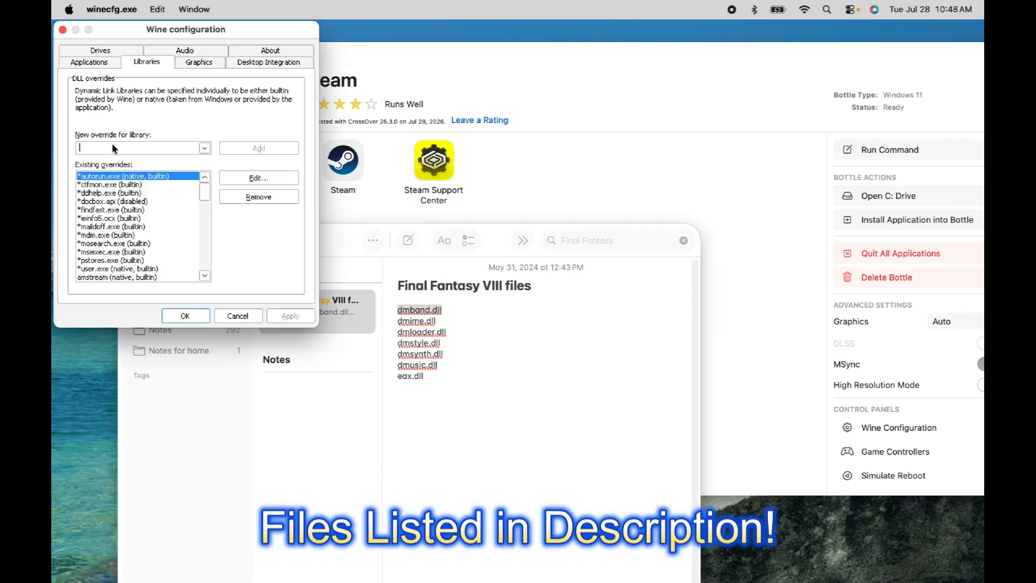
pyautogui.press('super+v')
pyautogui.click(260, 150)
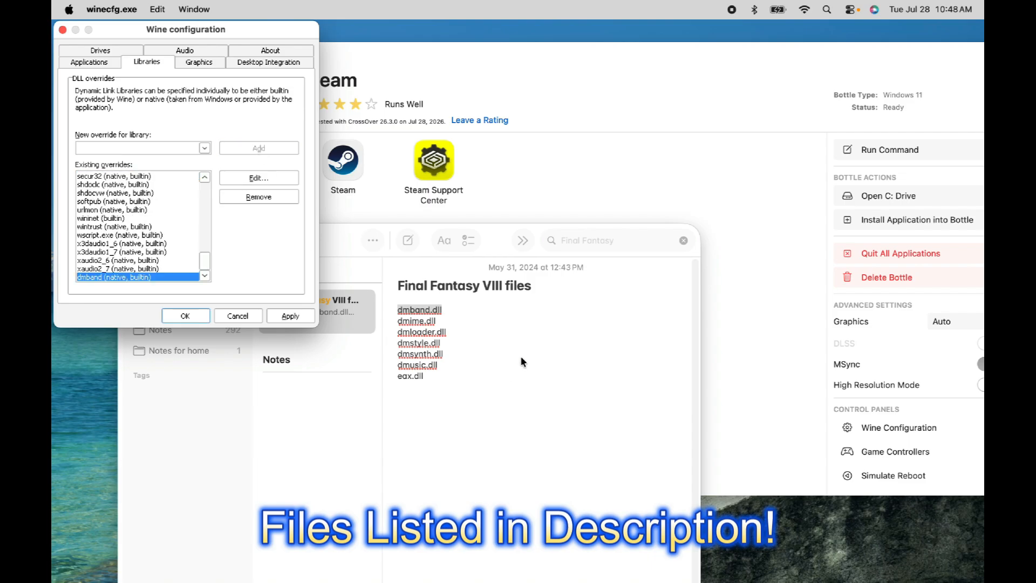
# Add a DLL override for dmime.dll copied from the note
pyautogui.click(419, 316)
pyautogui.moveTo(443, 321); pyautogui.dragTo(358, 321)
pyautogui.press('super+c')
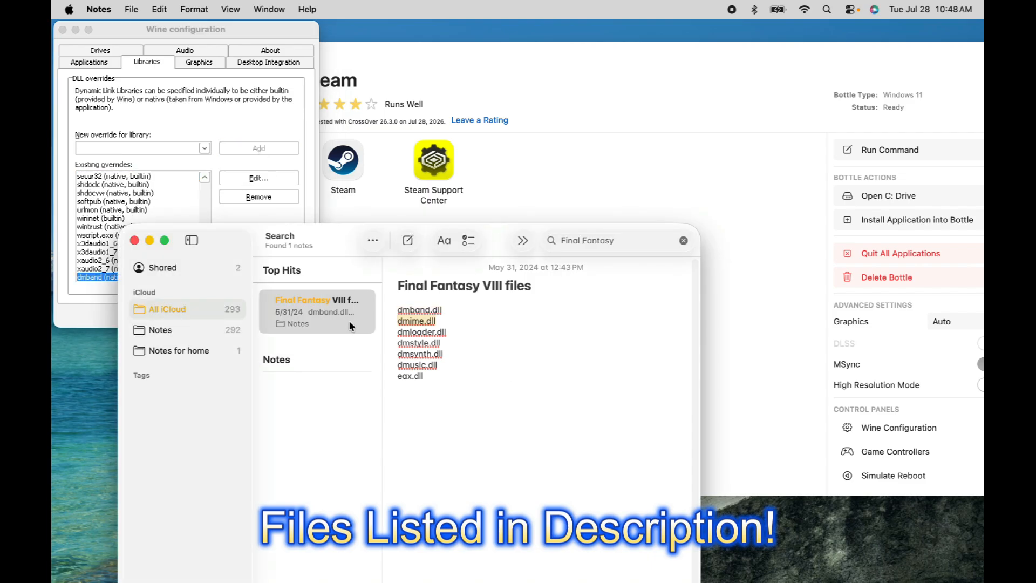
pyautogui.click(121, 145)
pyautogui.press('super+v')
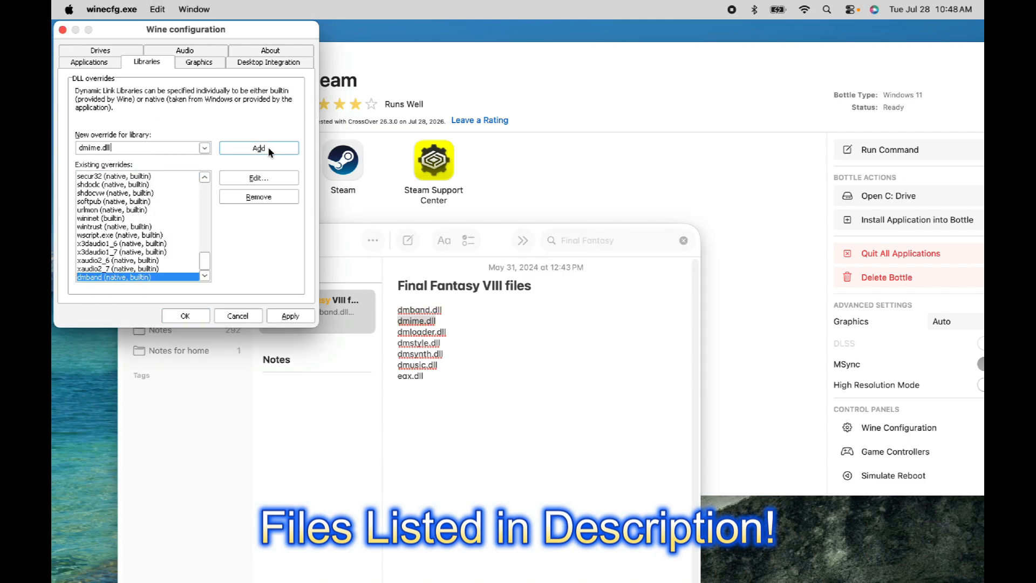
pyautogui.click(259, 148)
# Add a DLL override for dmloader.dll copied from the note
pyautogui.click(445, 292)
pyautogui.moveTo(445, 334); pyautogui.dragTo(360, 333)
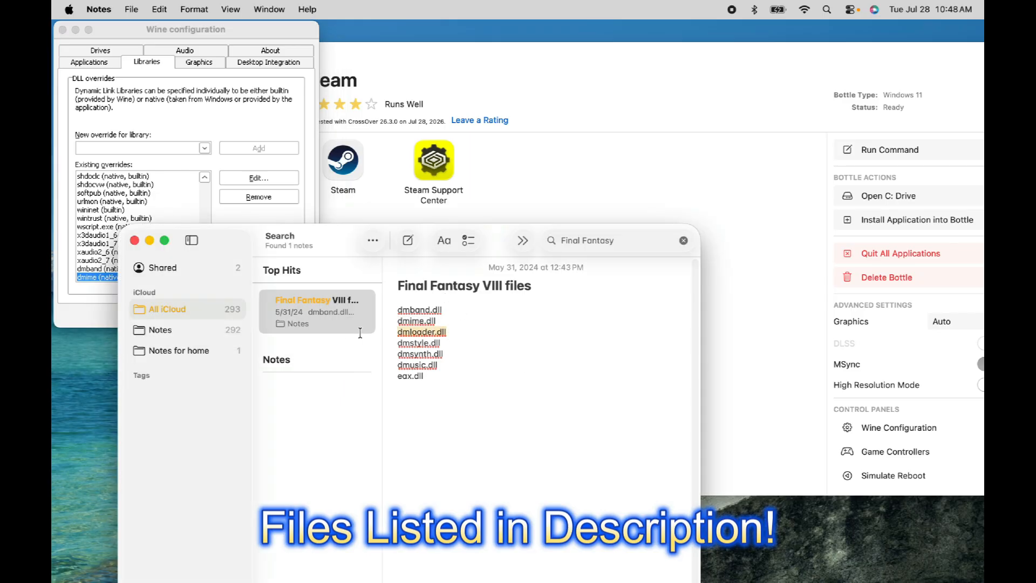
pyautogui.press('super+c')
pyautogui.click(138, 145)
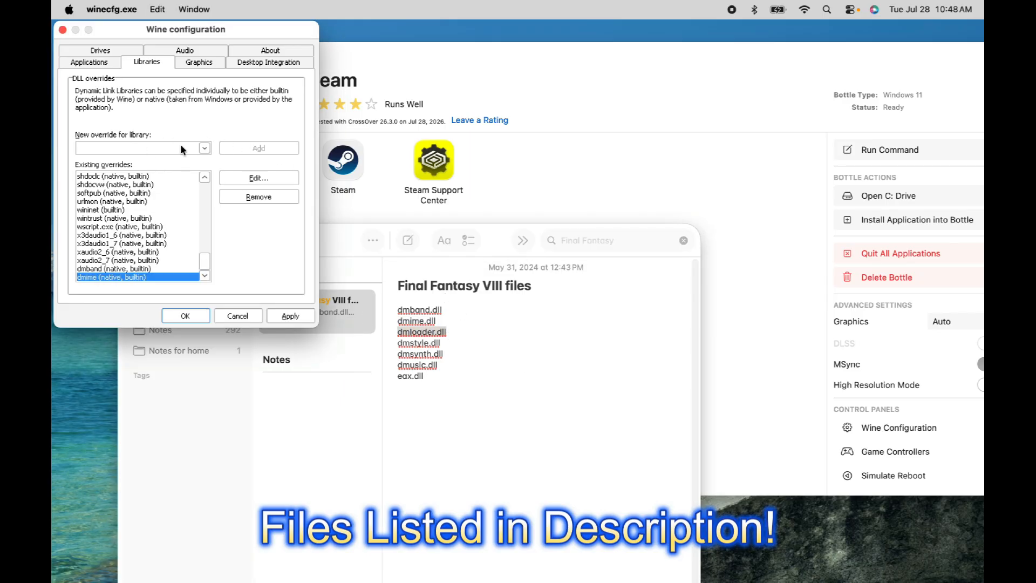
pyautogui.press('super+v')
pyautogui.click(288, 149)
# Add a DLL override for dmstyle.dll copied from the Final Fantasy VIII note
pyautogui.click(425, 361)
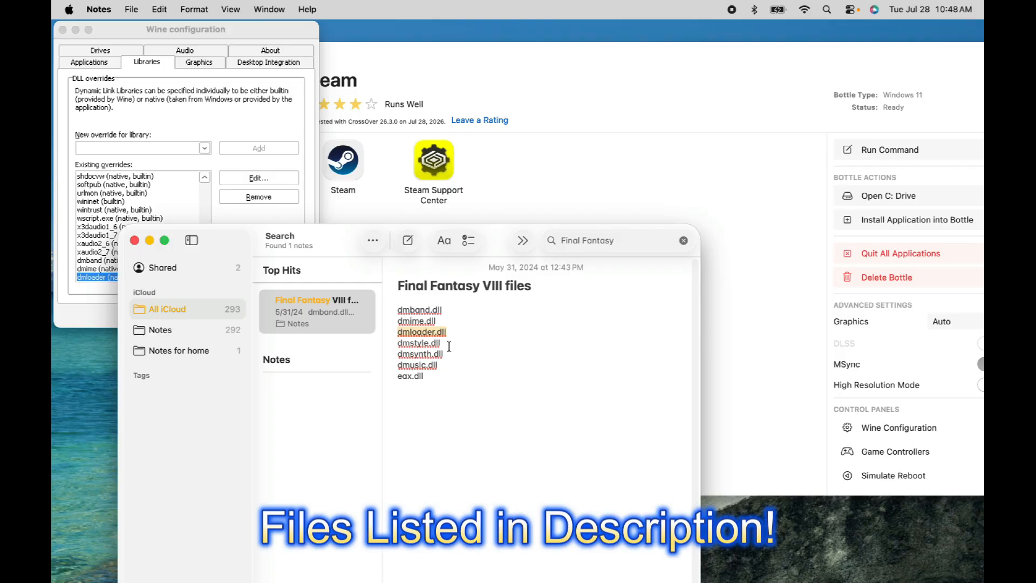
pyautogui.moveTo(449, 346); pyautogui.dragTo(360, 339)
pyautogui.press('super+c')
pyautogui.click(133, 145)
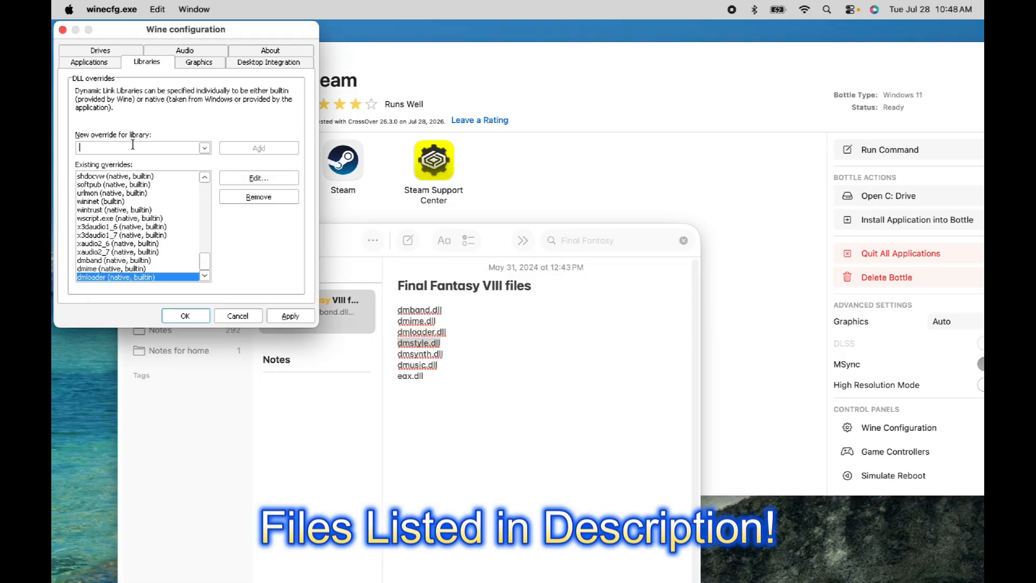
pyautogui.press('super+v')
pyautogui.click(270, 147)
# Add a DLL override for dmsynth.dll copied from the note
pyautogui.click(414, 355)
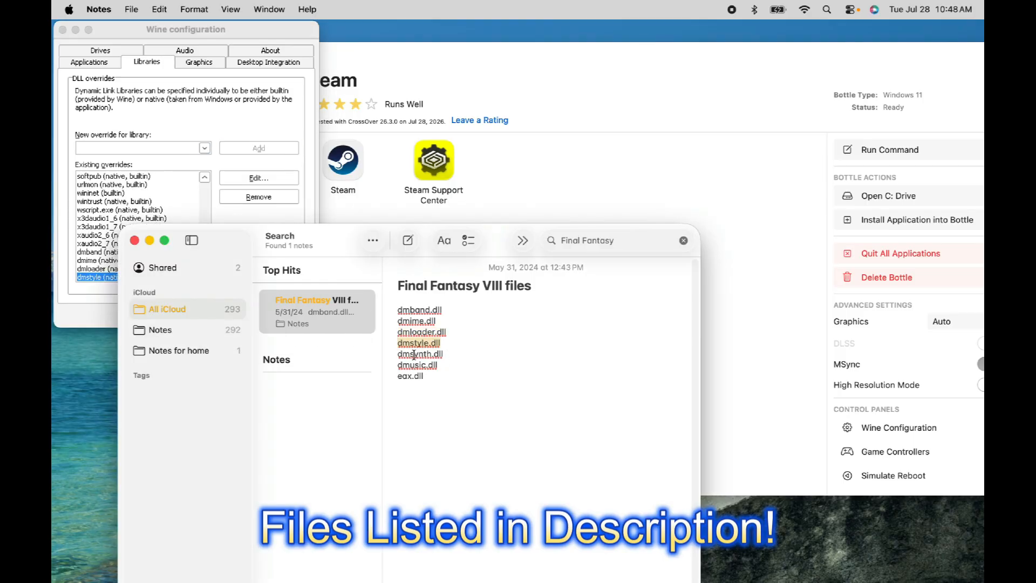
pyautogui.moveTo(452, 356); pyautogui.dragTo(396, 354)
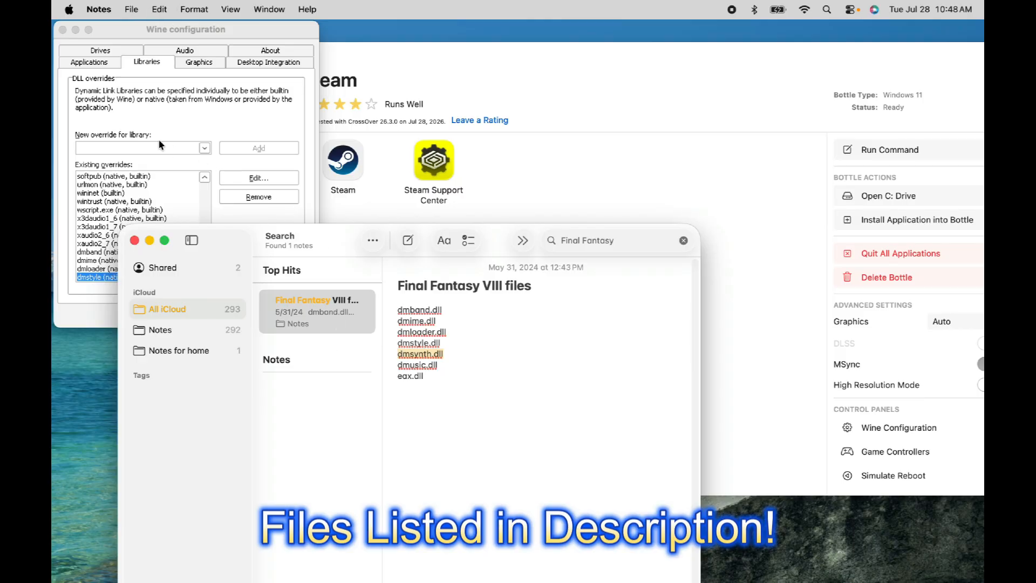
pyautogui.press('super+c')
pyautogui.click(125, 144)
pyautogui.press('super+v')
pyautogui.click(273, 148)
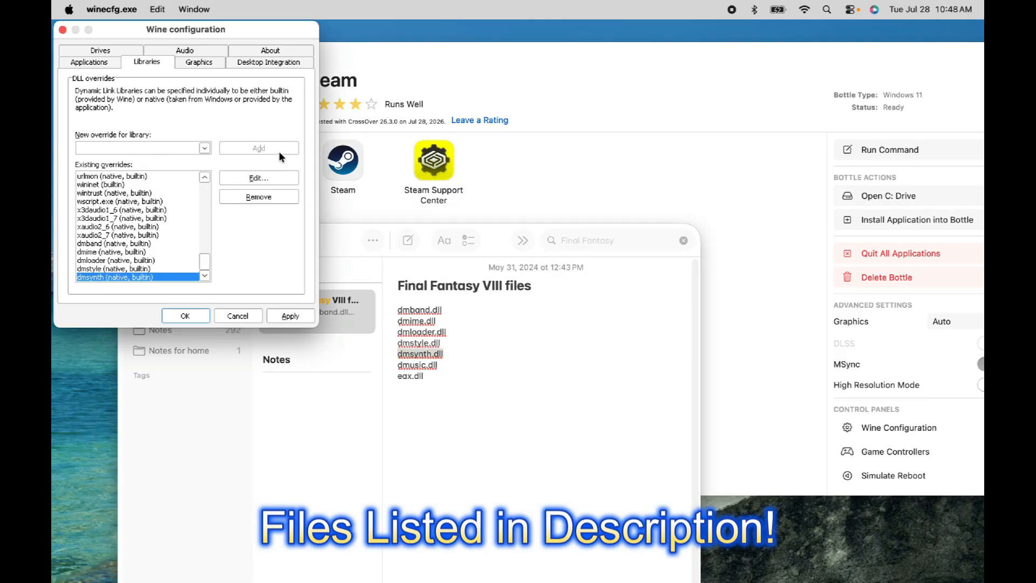
# Add a DLL override for dmusic.dll copied from the note
pyautogui.click(511, 396)
pyautogui.moveTo(445, 367); pyautogui.dragTo(347, 364)
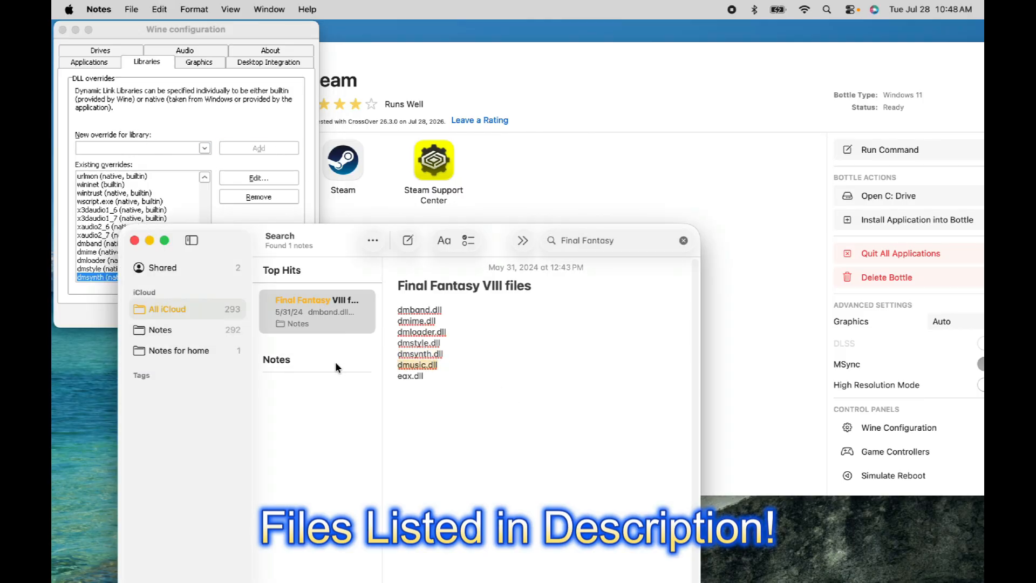
pyautogui.click(124, 157)
pyautogui.press('super+v')
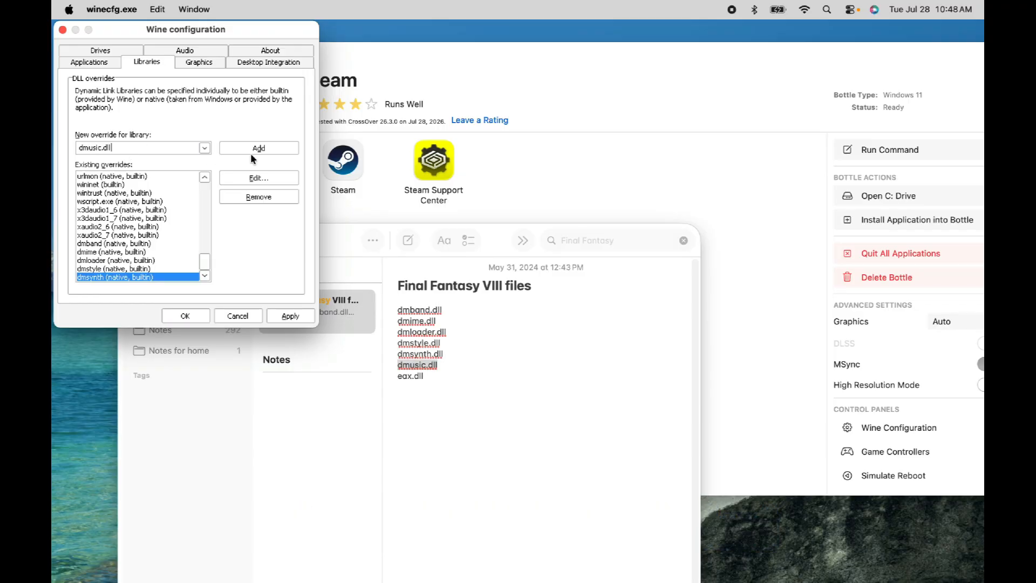
pyautogui.click(259, 148)
# Add a DLL override for eax.dll copied from the note, then apply the changes and close Wine Configuration
pyautogui.click(517, 360)
pyautogui.moveTo(442, 385); pyautogui.dragTo(370, 377)
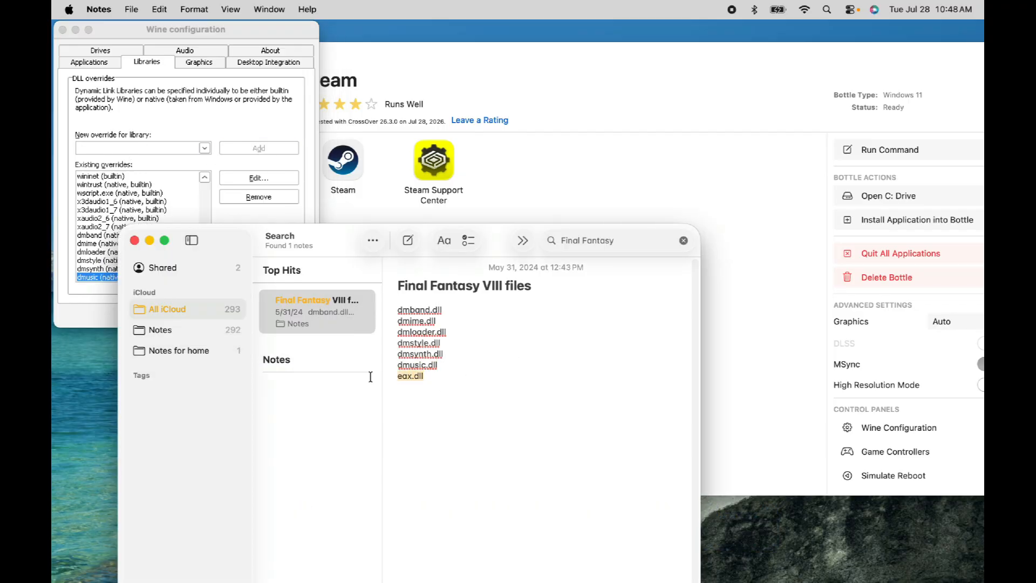
pyautogui.click(123, 154)
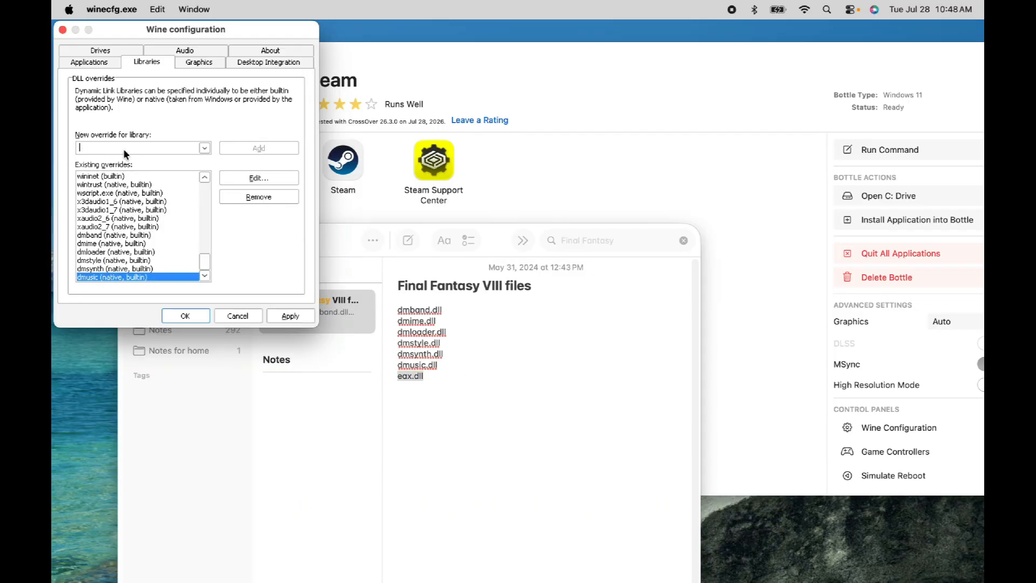
pyautogui.press('super+v')
pyautogui.click(259, 150)
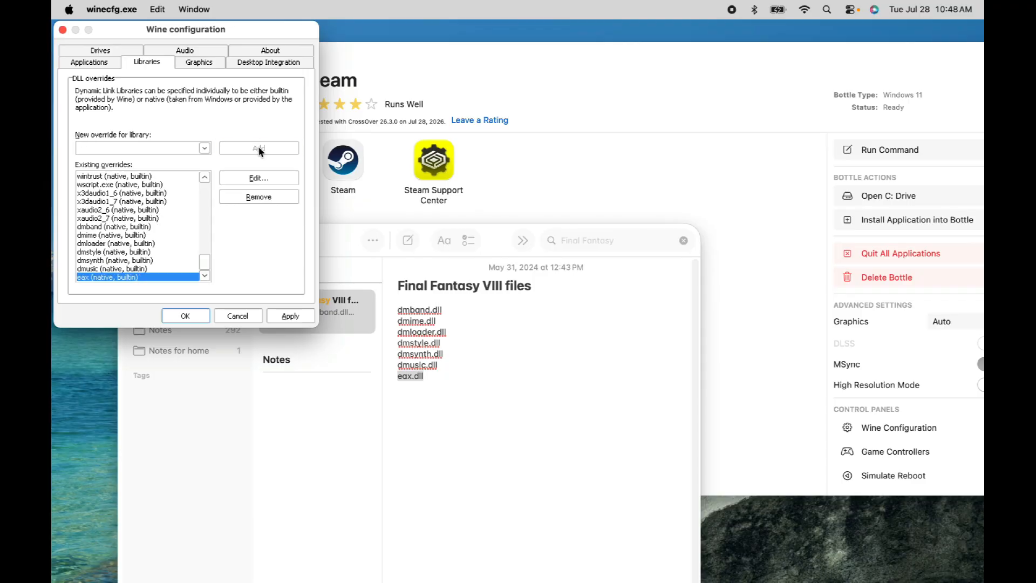
pyautogui.click(293, 318)
pyautogui.click(193, 322)
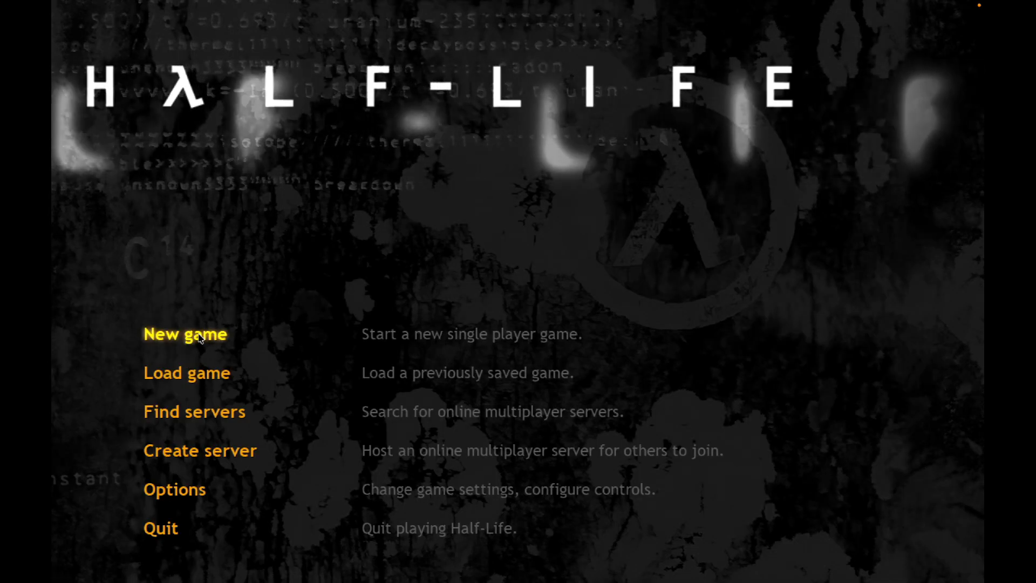
# Load the top Anomalous Materials autosave from the Half-Life main menu
pyautogui.press('Down')
pyautogui.press('Return')
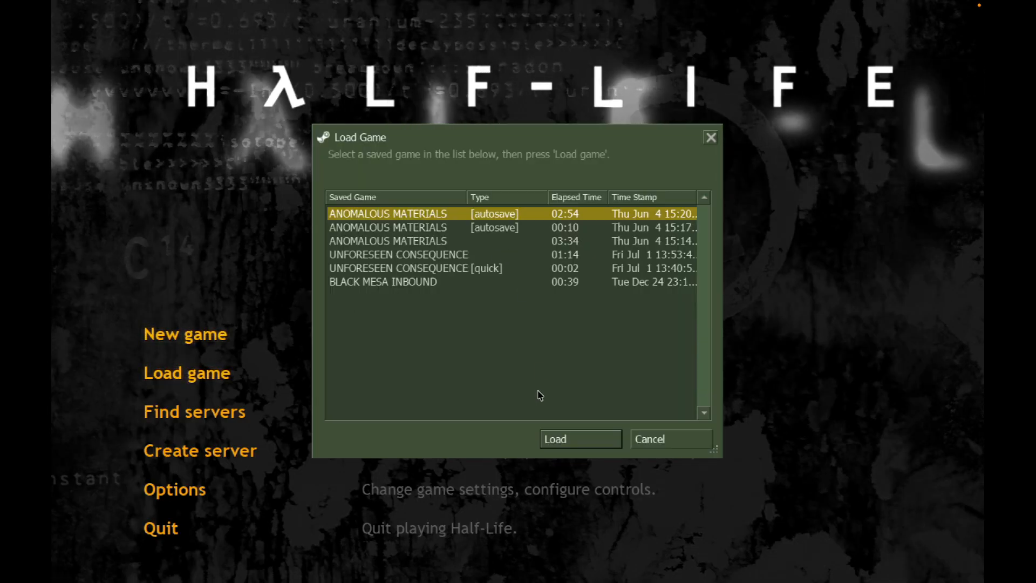
pyautogui.click(550, 438)
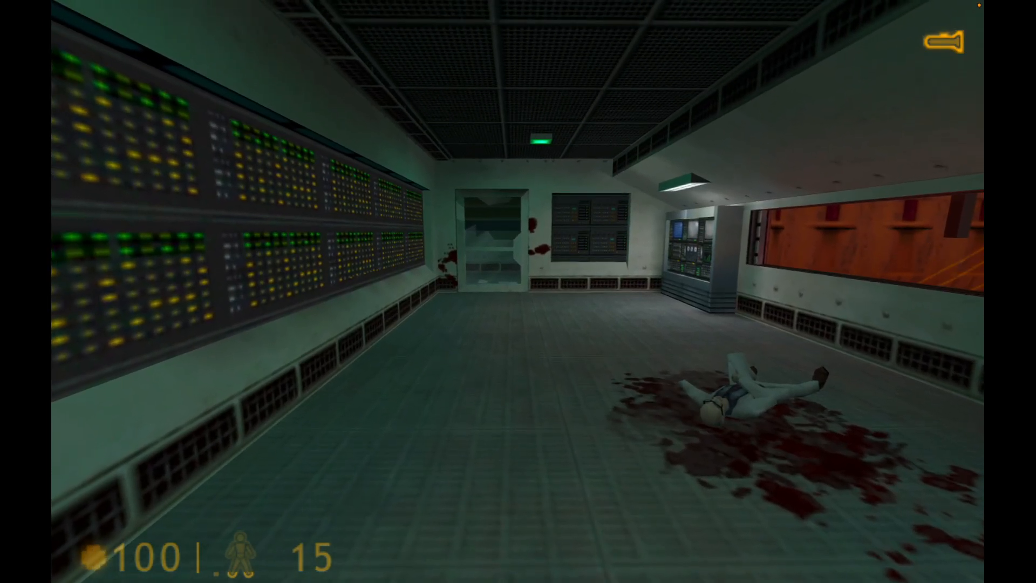
pyautogui.press('w')
pyautogui.press('w')
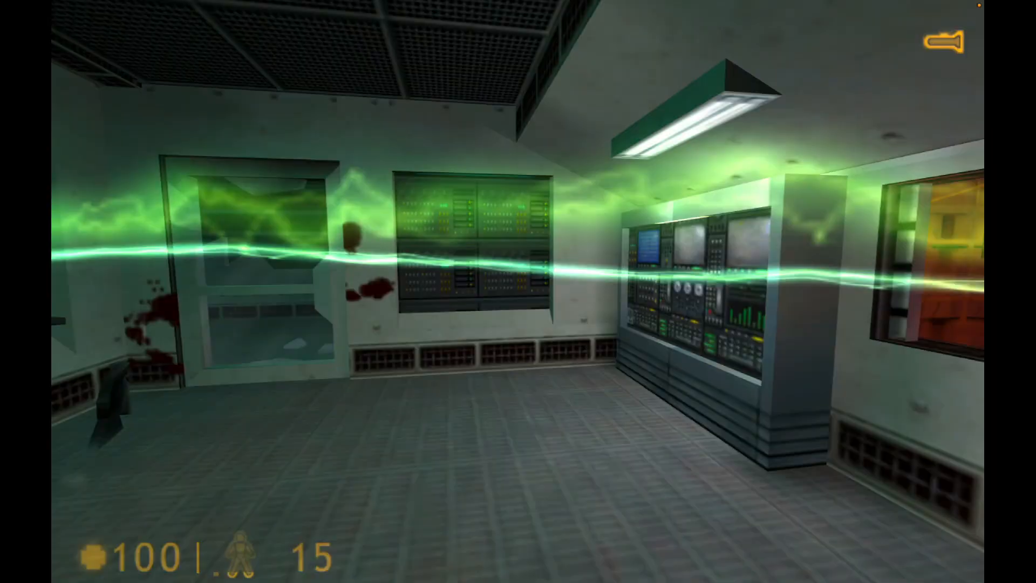
pyautogui.press('s')
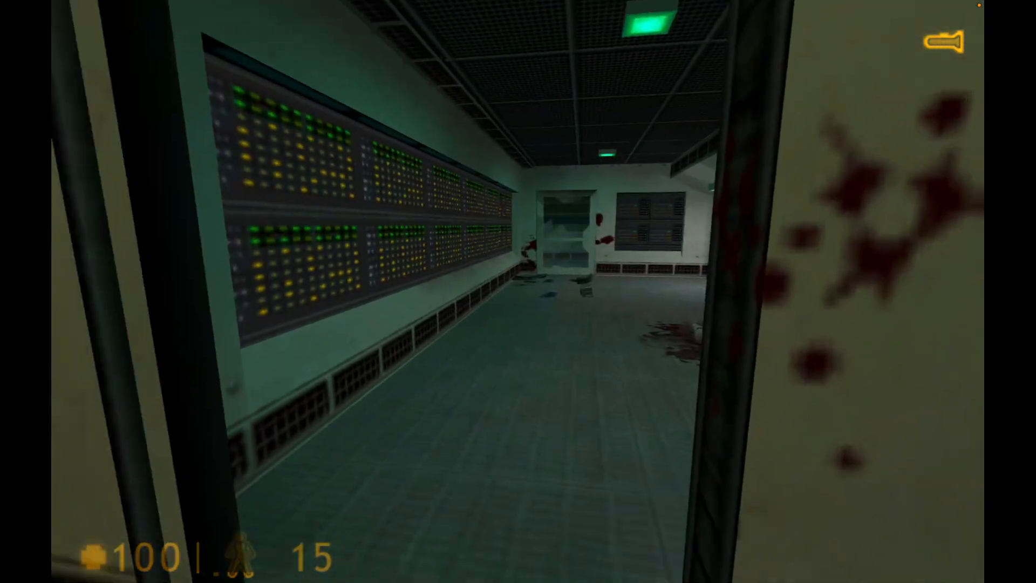
pyautogui.press('w')
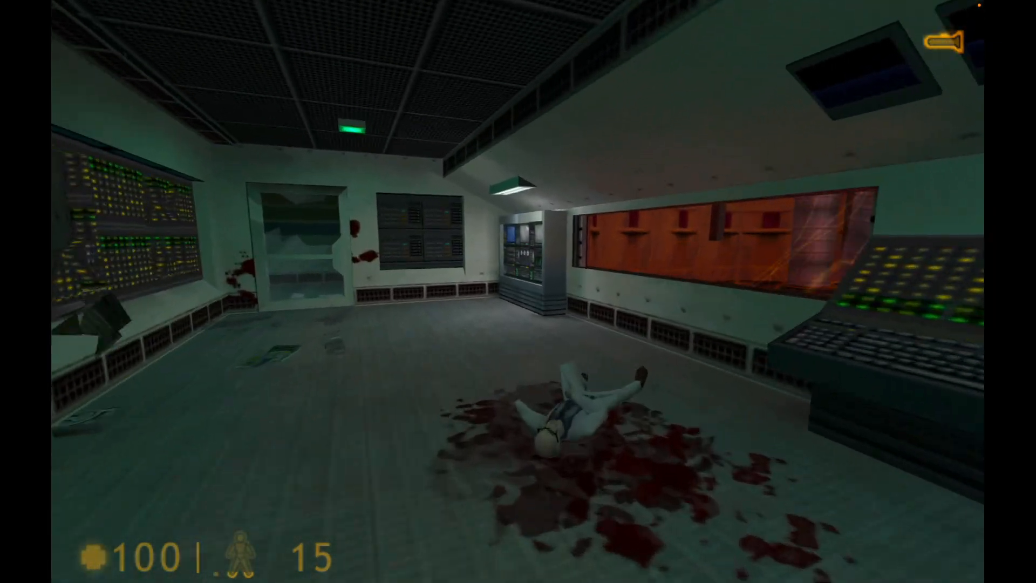
pyautogui.press('w')
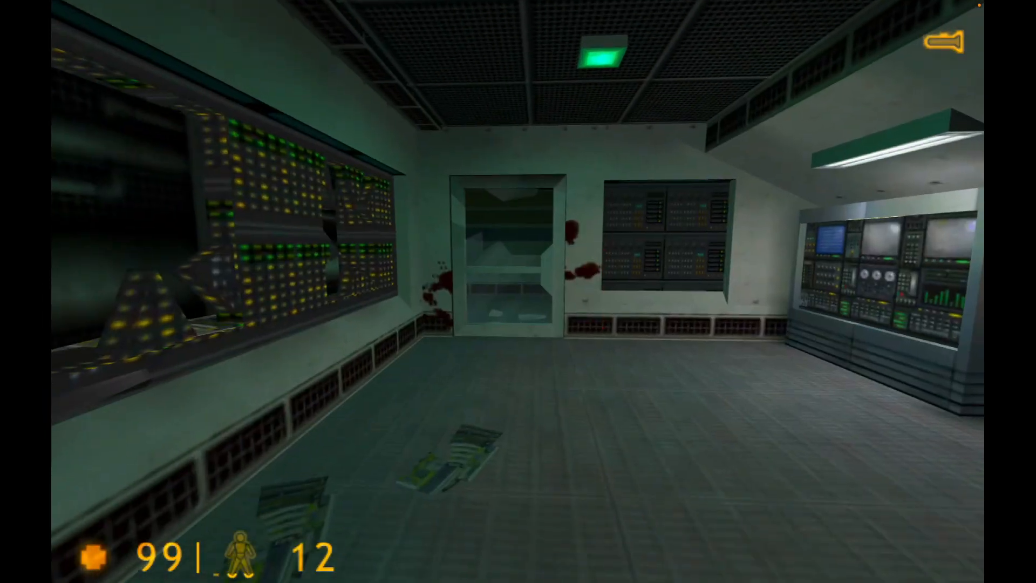
pyautogui.press('w')
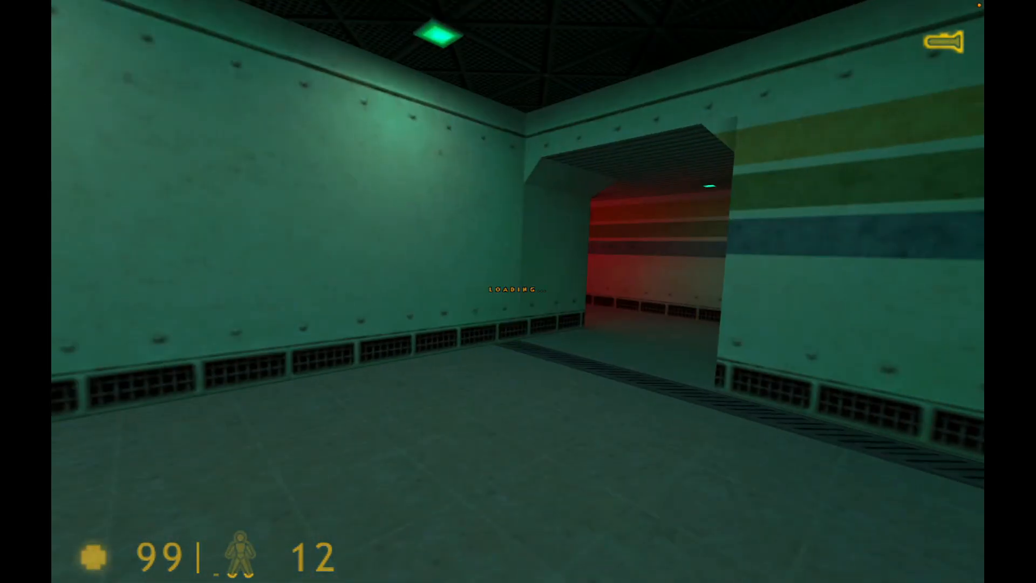
pyautogui.press('w')
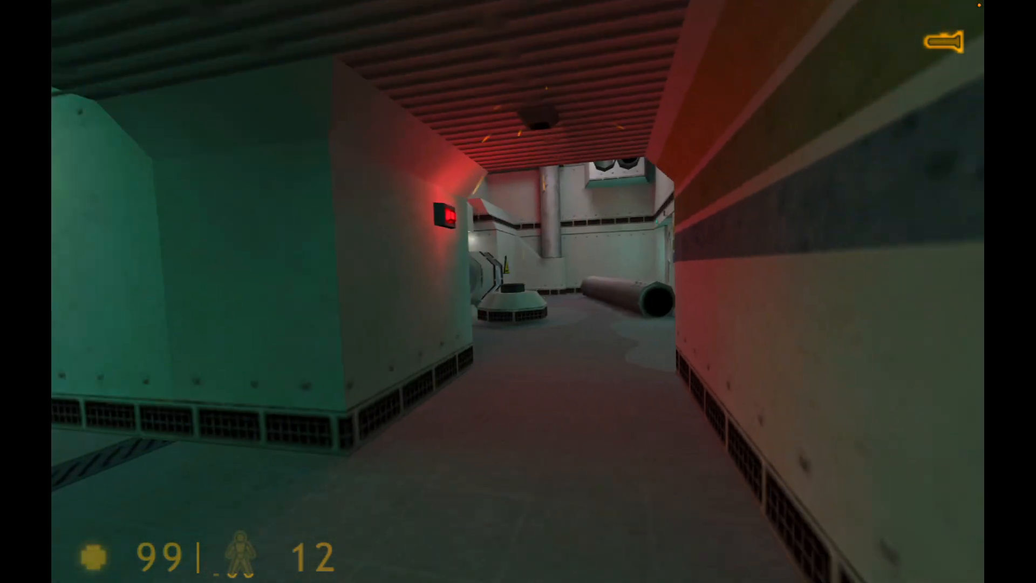
pyautogui.press('w')
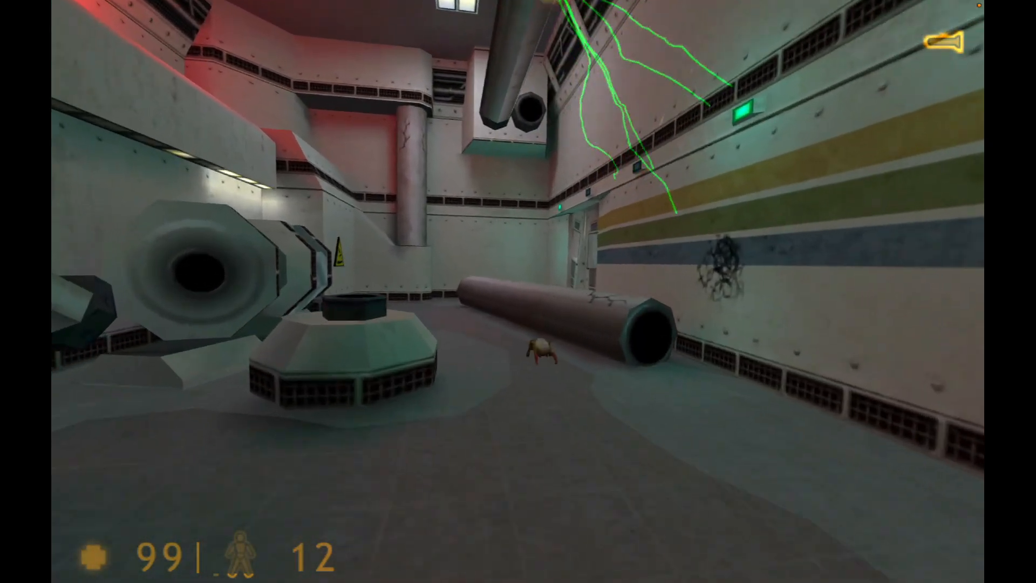
pyautogui.press('s')
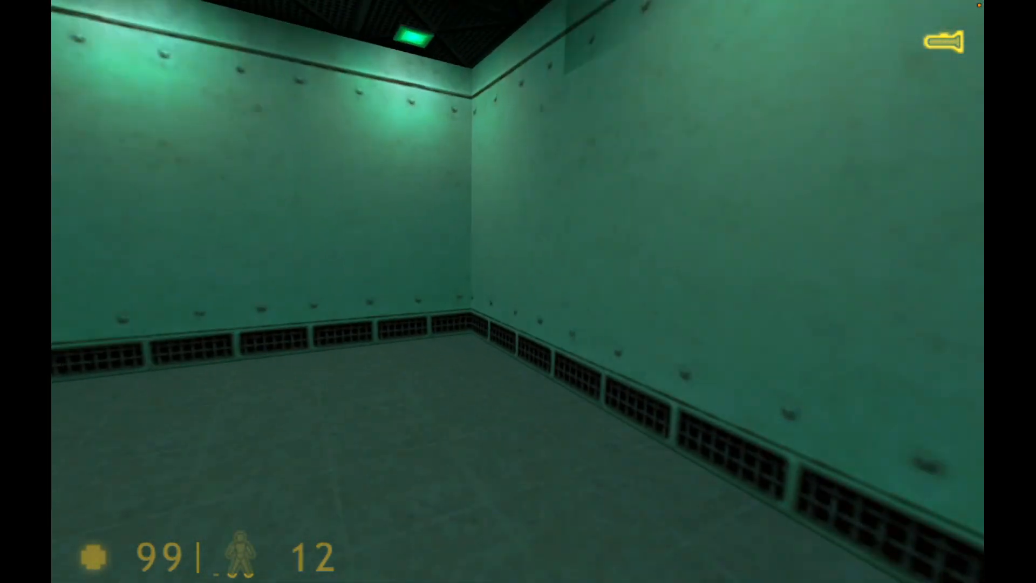
pyautogui.press('w')
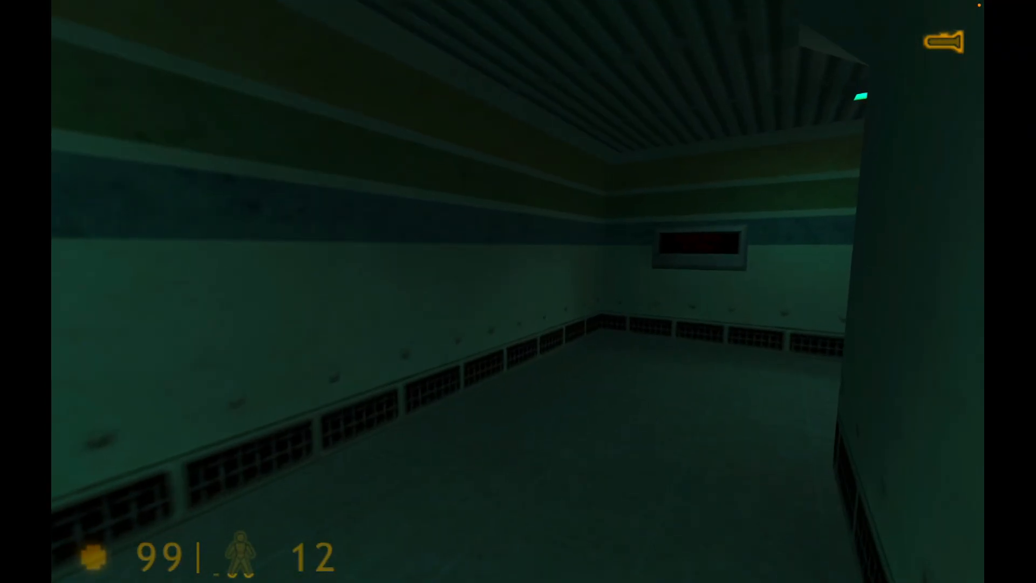
pyautogui.press('w')
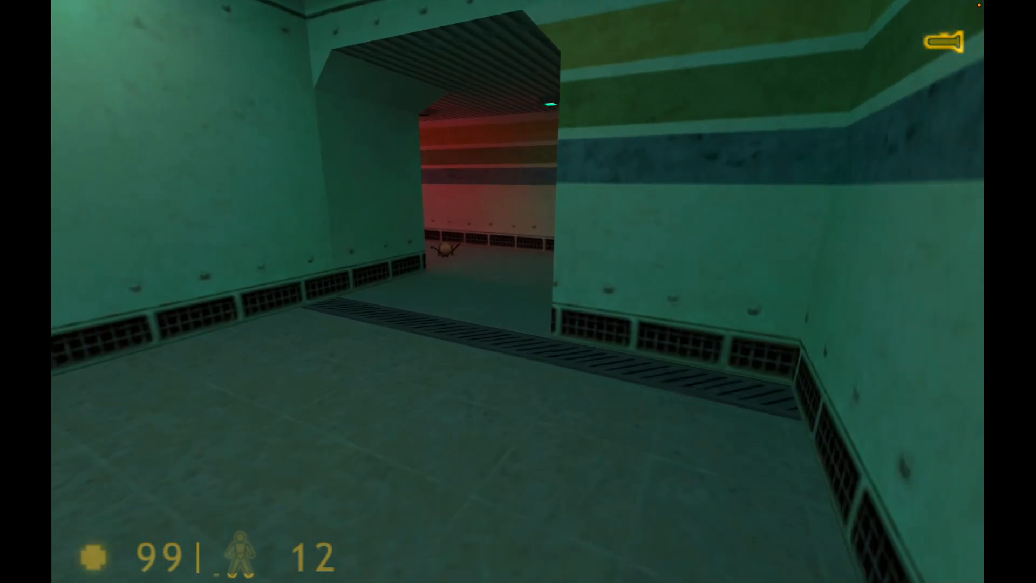
pyautogui.press('w')
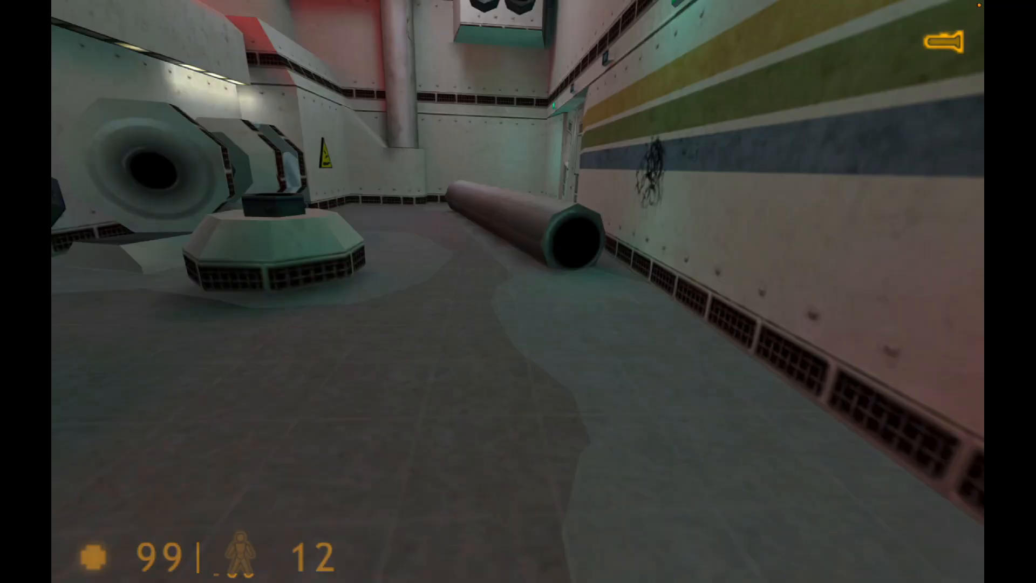
pyautogui.press('w')
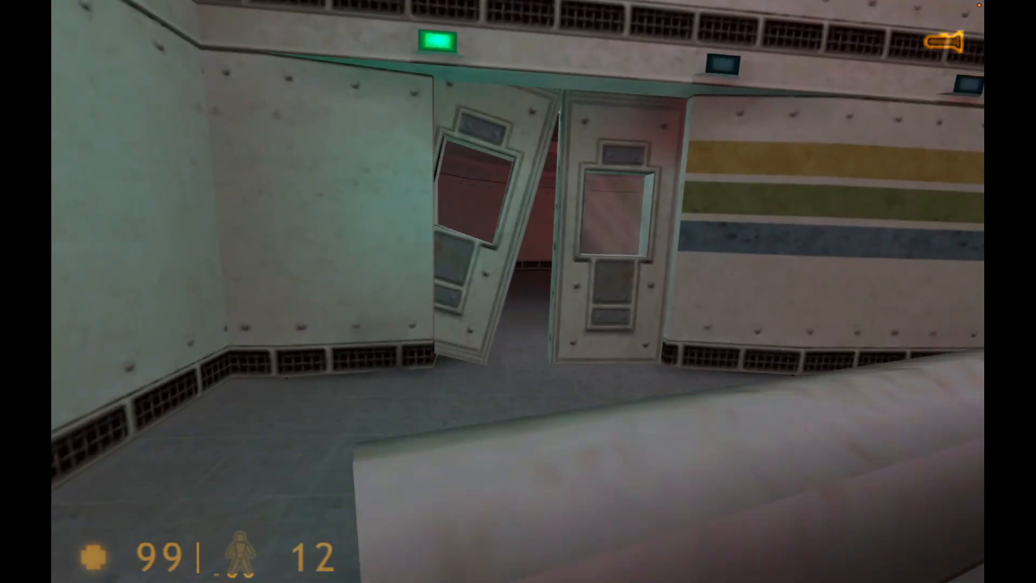
pyautogui.press('w')
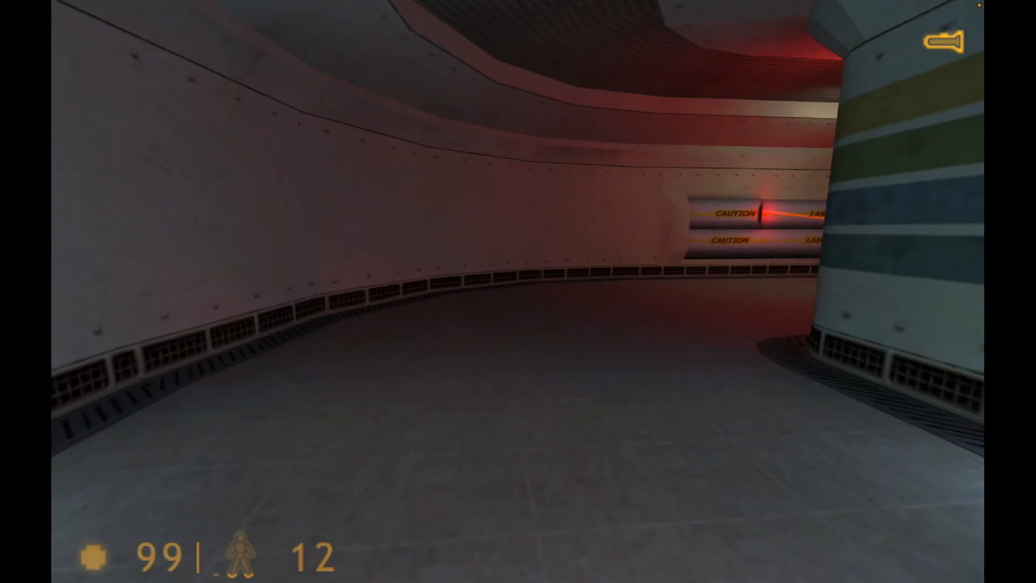
pyautogui.press('w')
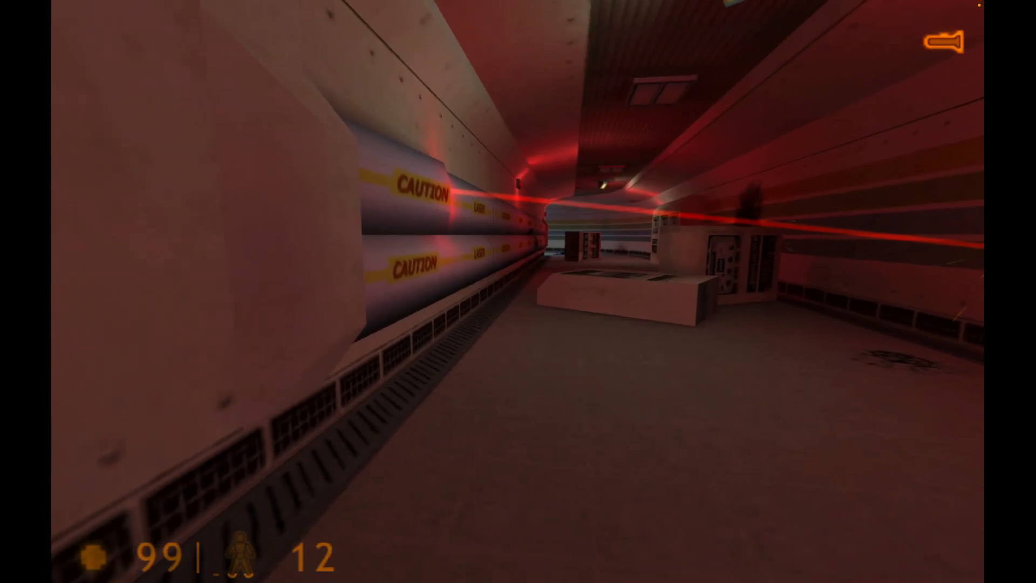
pyautogui.press('w')
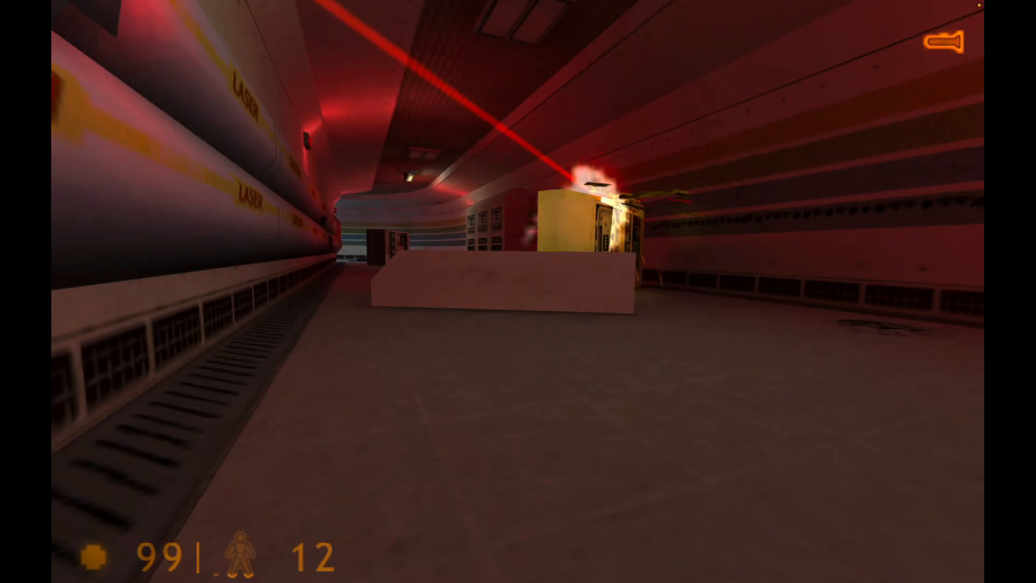
pyautogui.press('w')
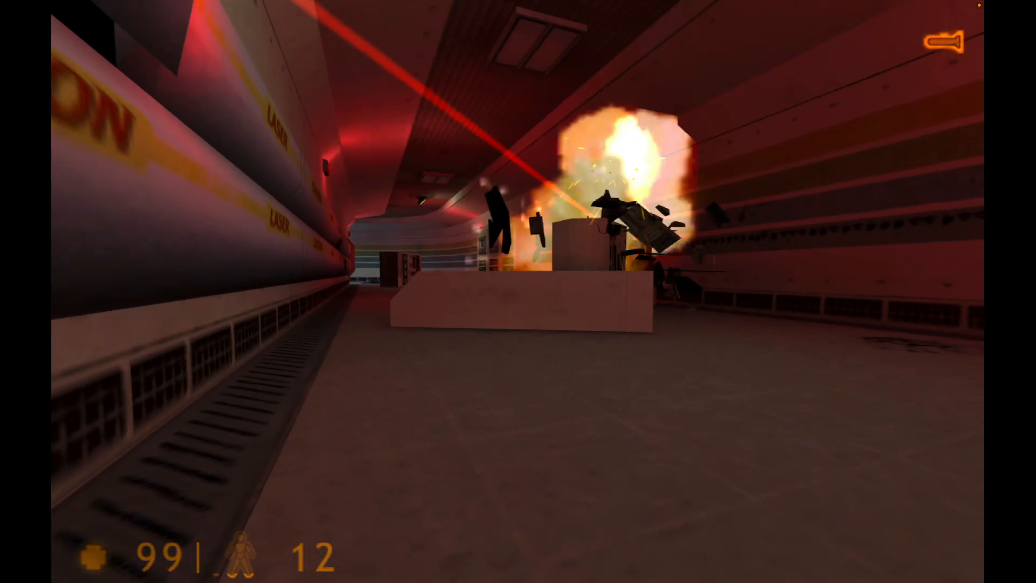
pyautogui.press('w')
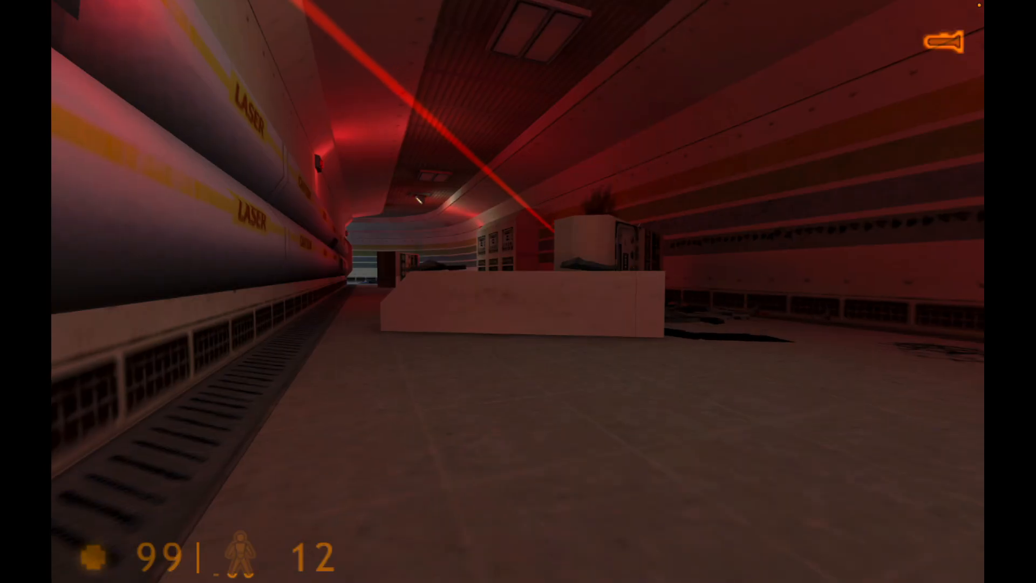
pyautogui.press('w')
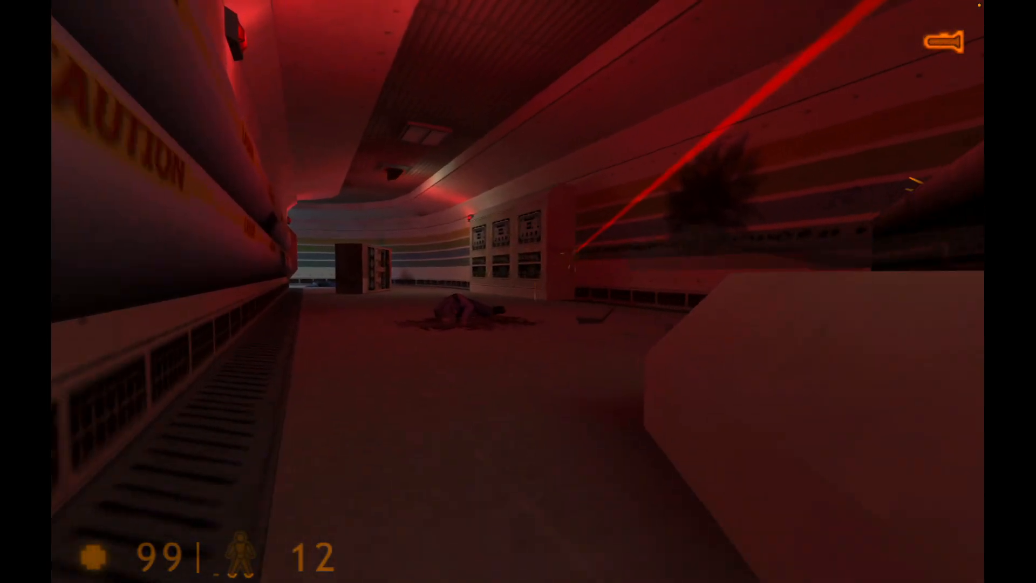
pyautogui.press('w')
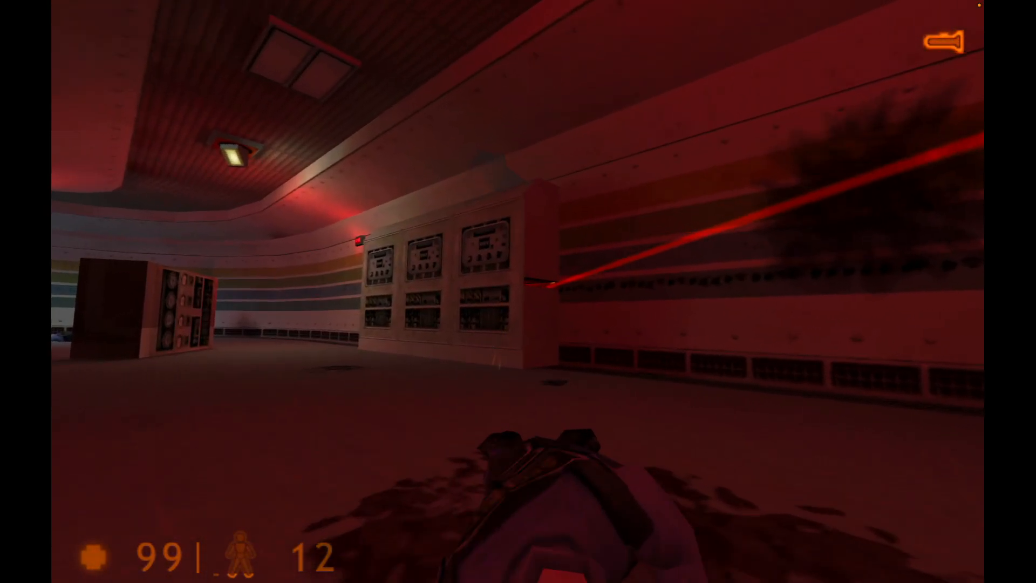
pyautogui.press('w')
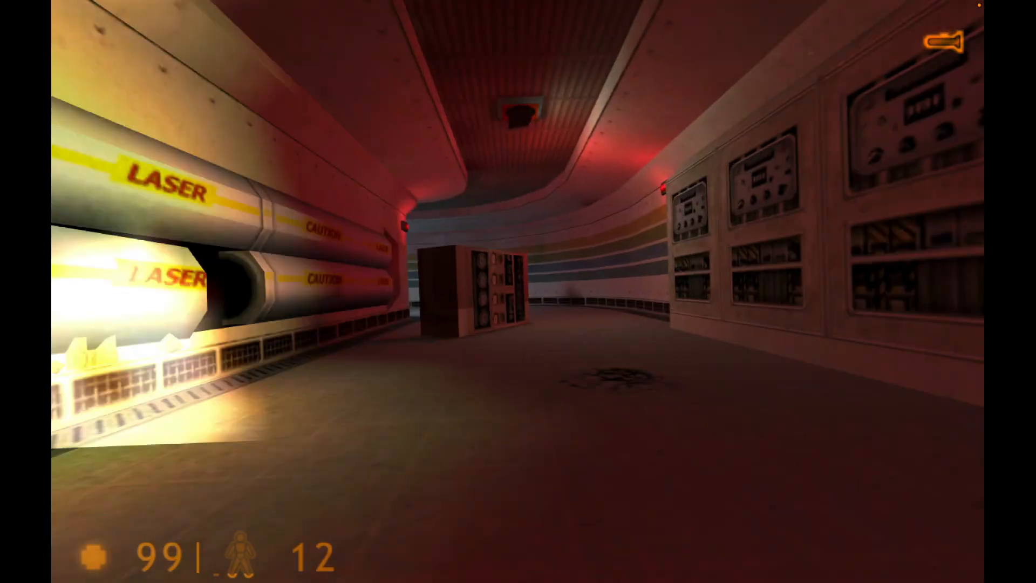
pyautogui.press('w')
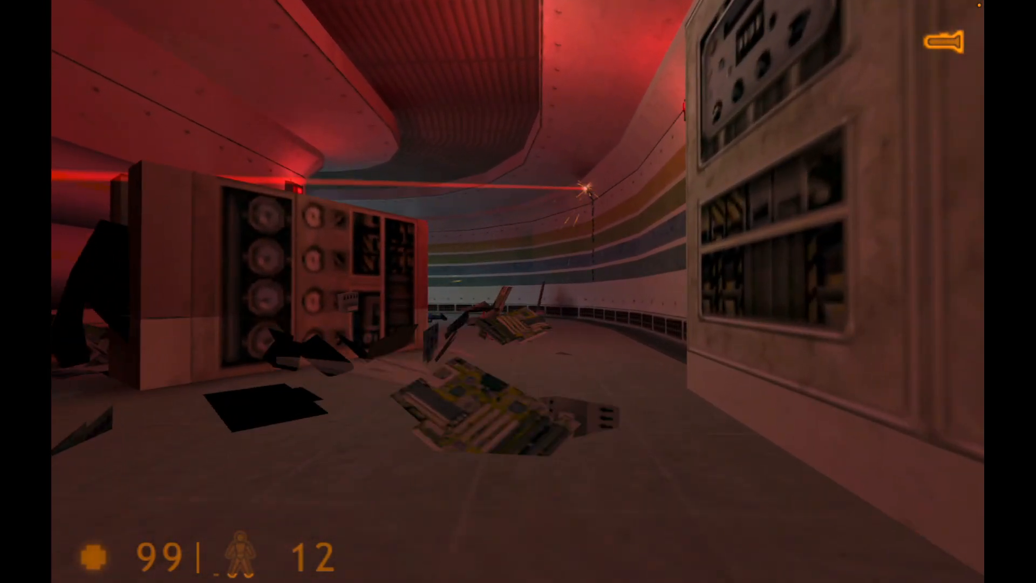
pyautogui.press('w')
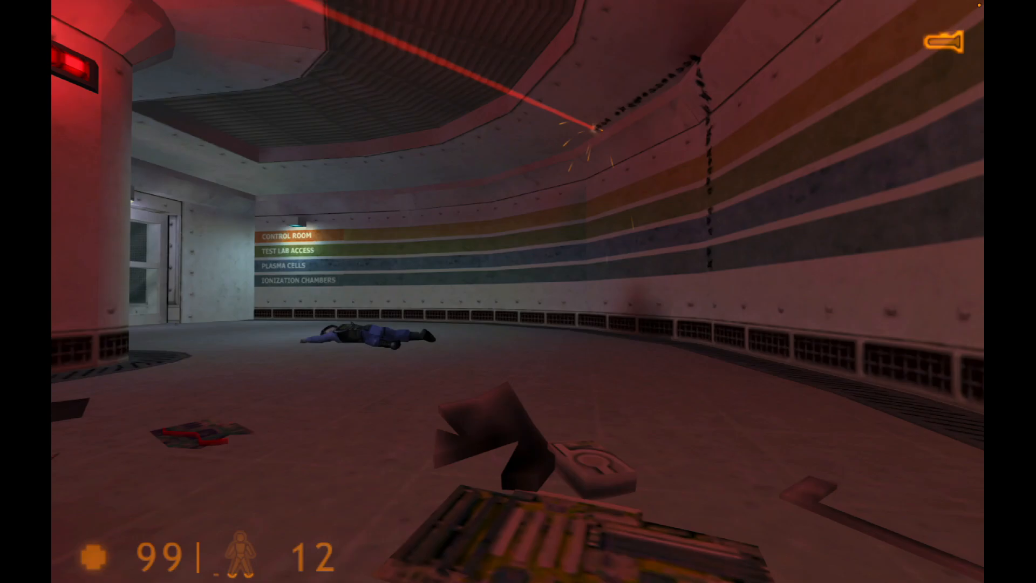
# Walk through Half-Life's Anomalous Materials area to the double doors and swing the crowbar to test gameplay
pyautogui.press('w')
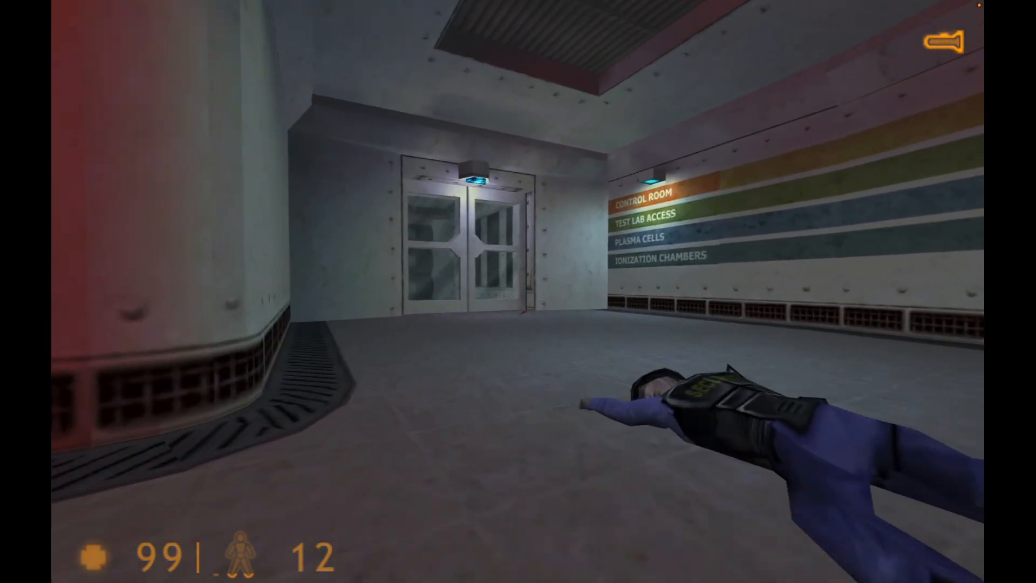
pyautogui.press('w')
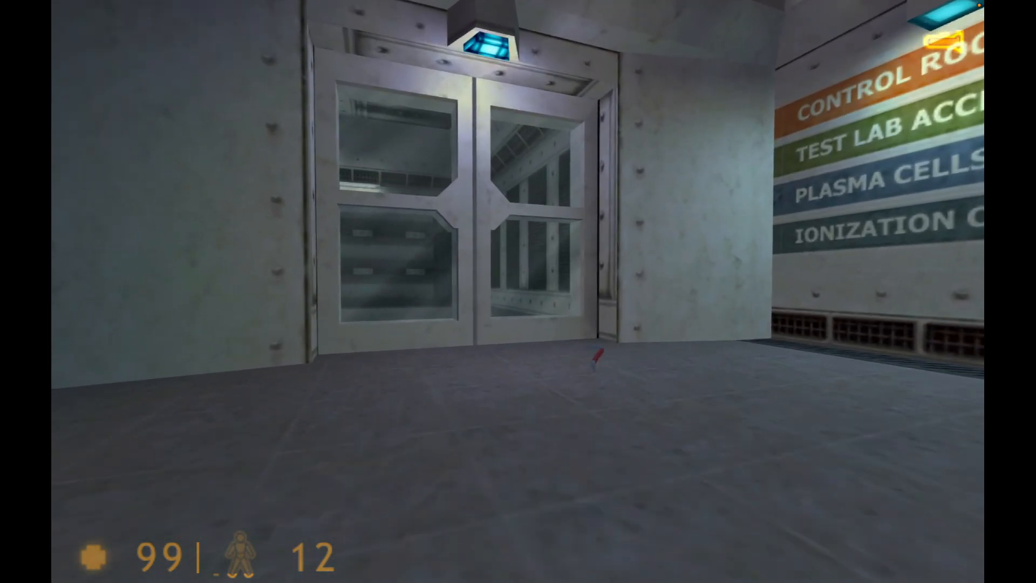
pyautogui.press('s')
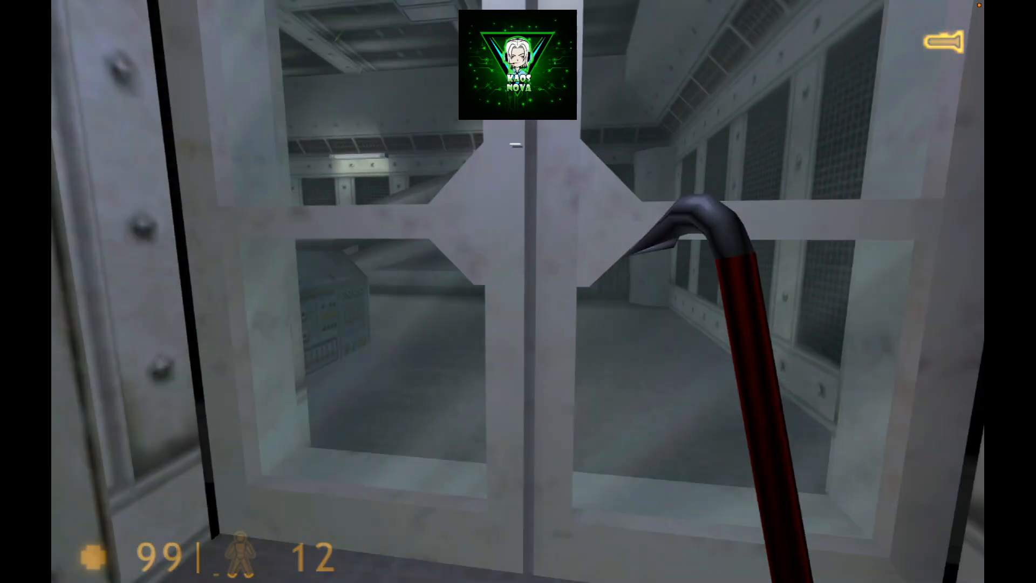
pyautogui.press('w')
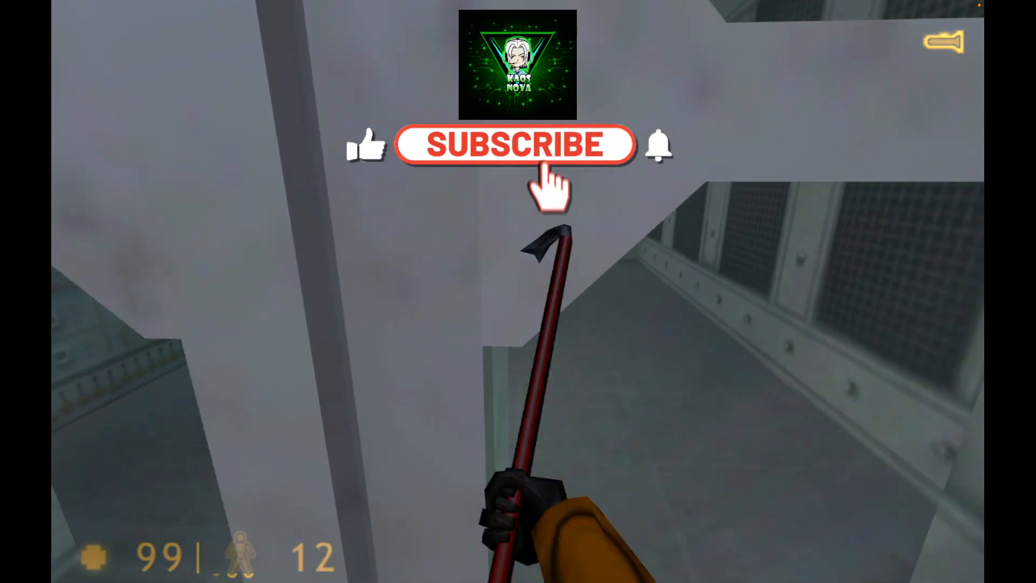
pyautogui.press('w')
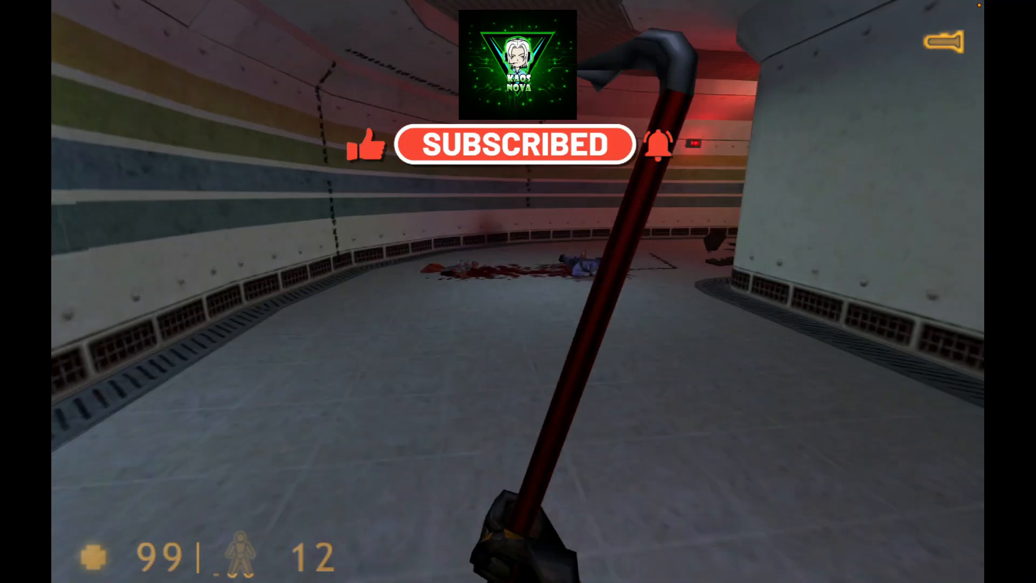
pyautogui.click(518, 291)
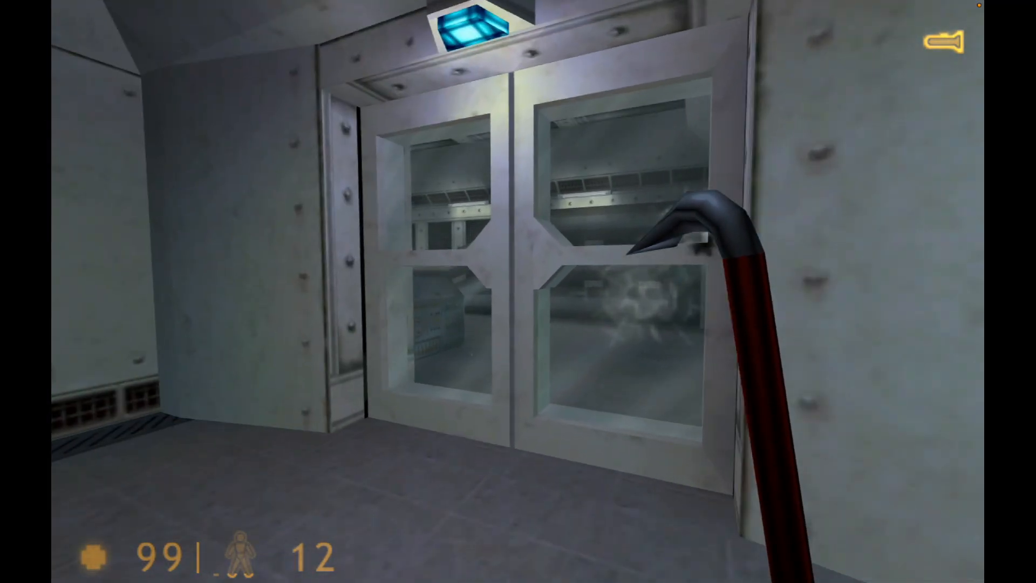
pyautogui.press('w')
pyautogui.click(518, 291)
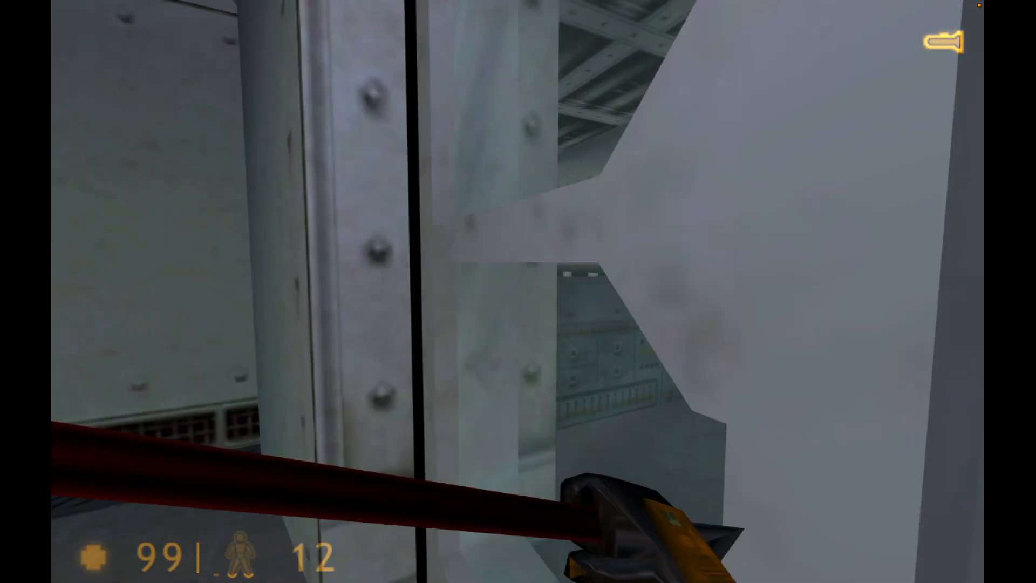